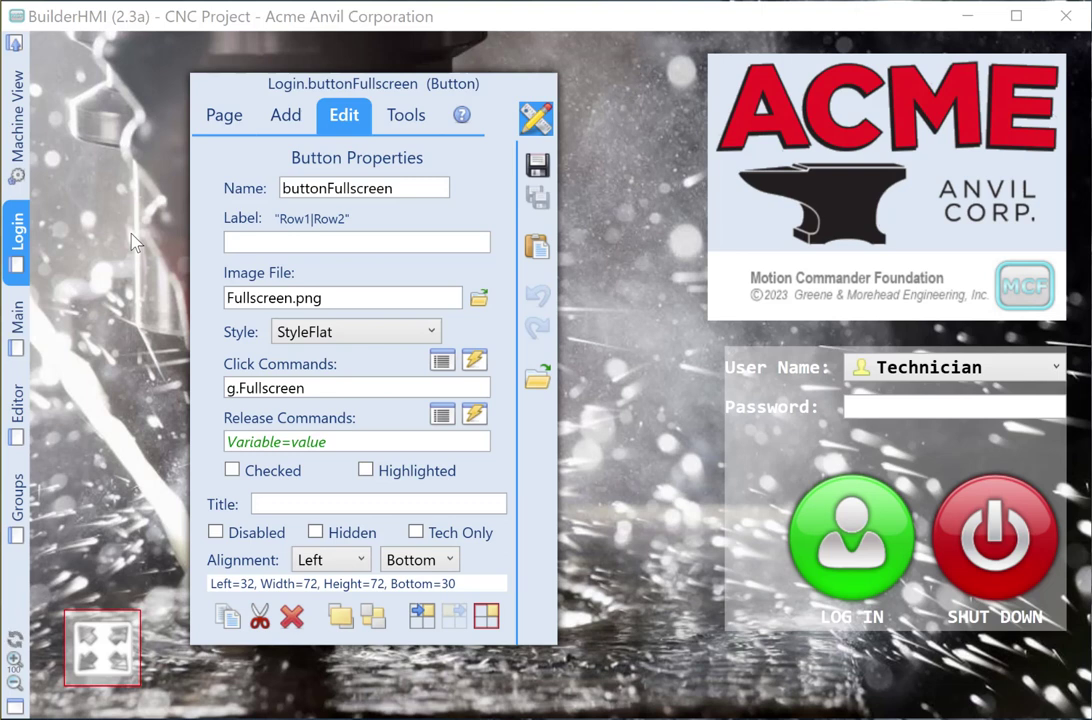
Open the script command list from the fullscreen button's click command editor and run g.Close, declining to close the program
click(442, 362)
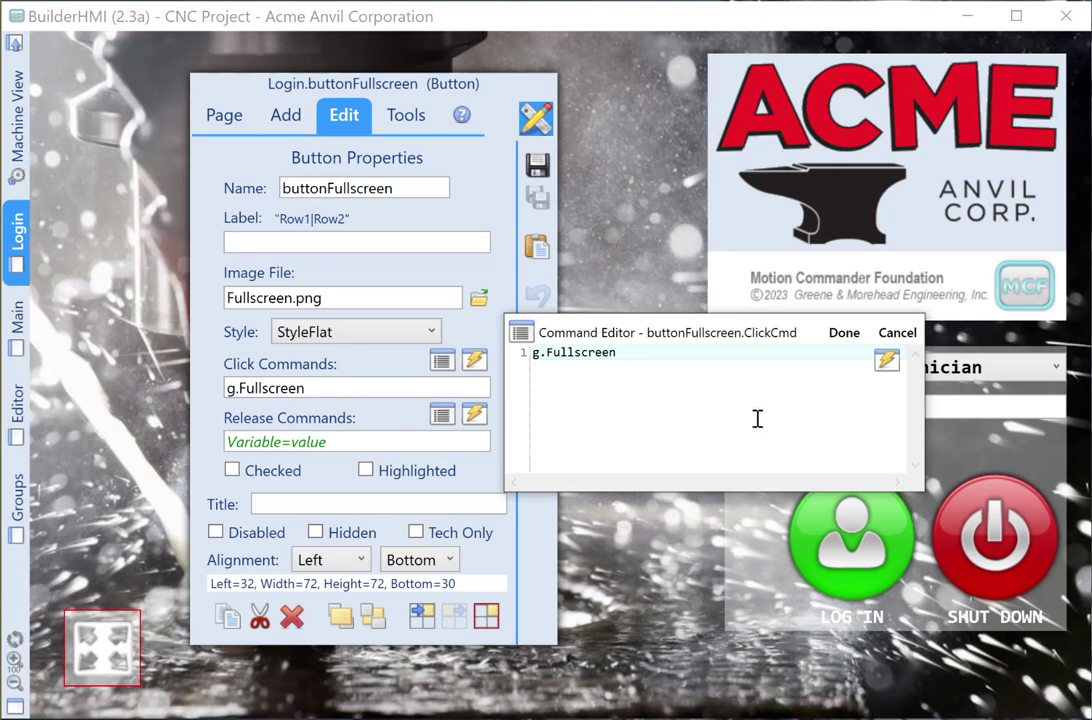
click(888, 362)
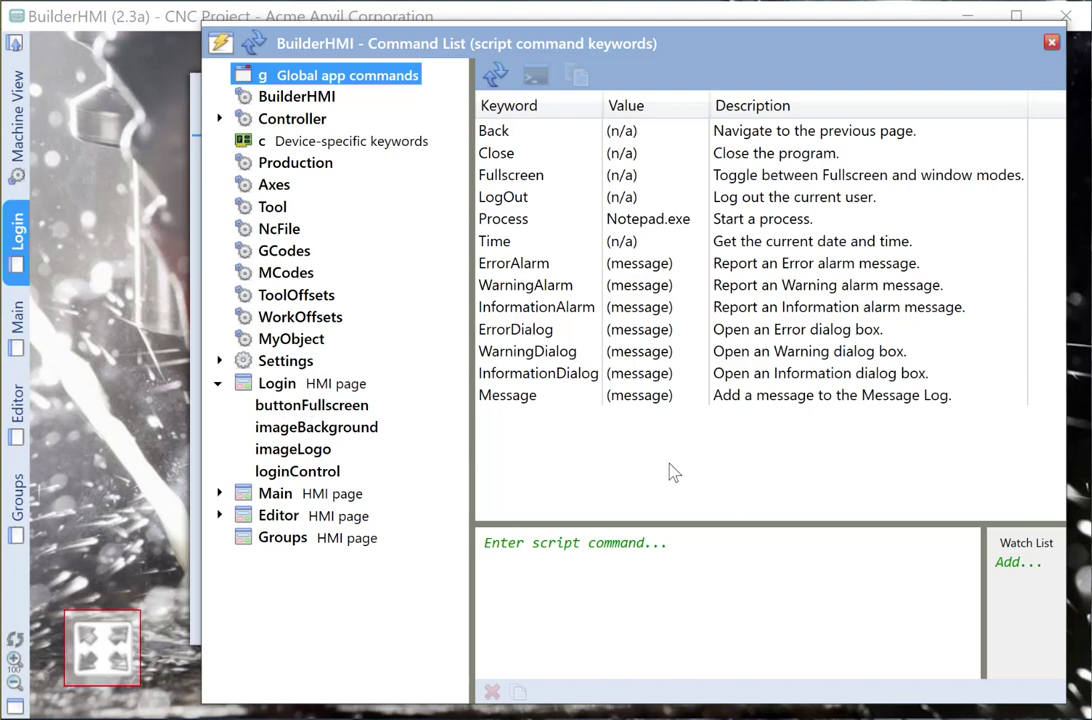
click(512, 155)
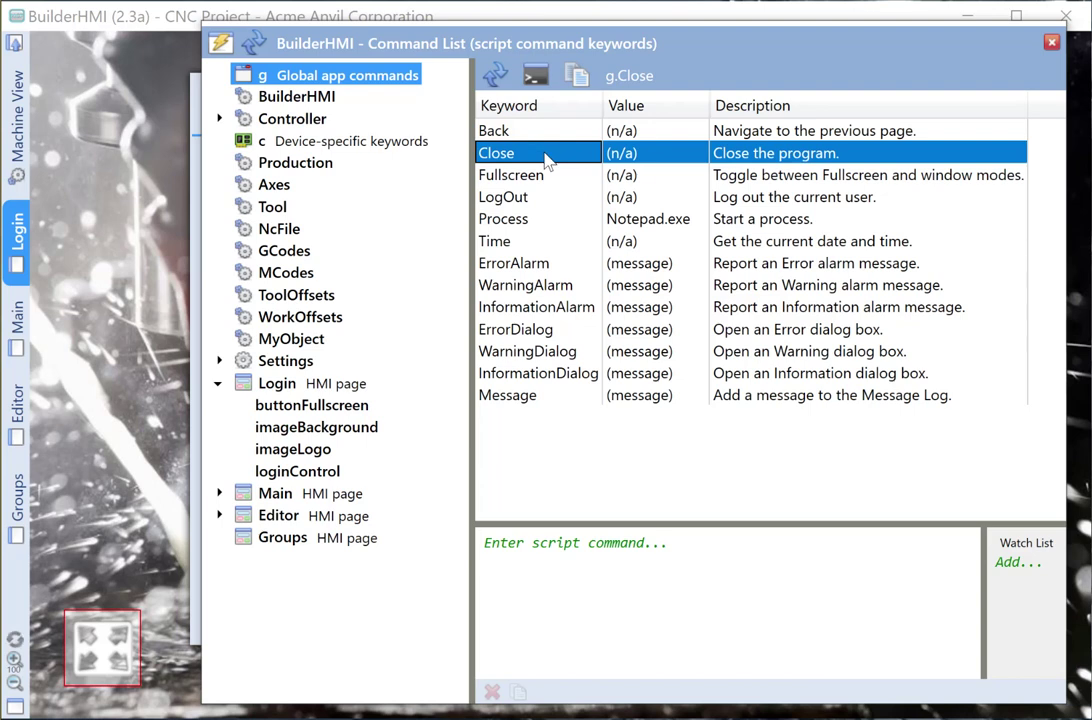
click(536, 78)
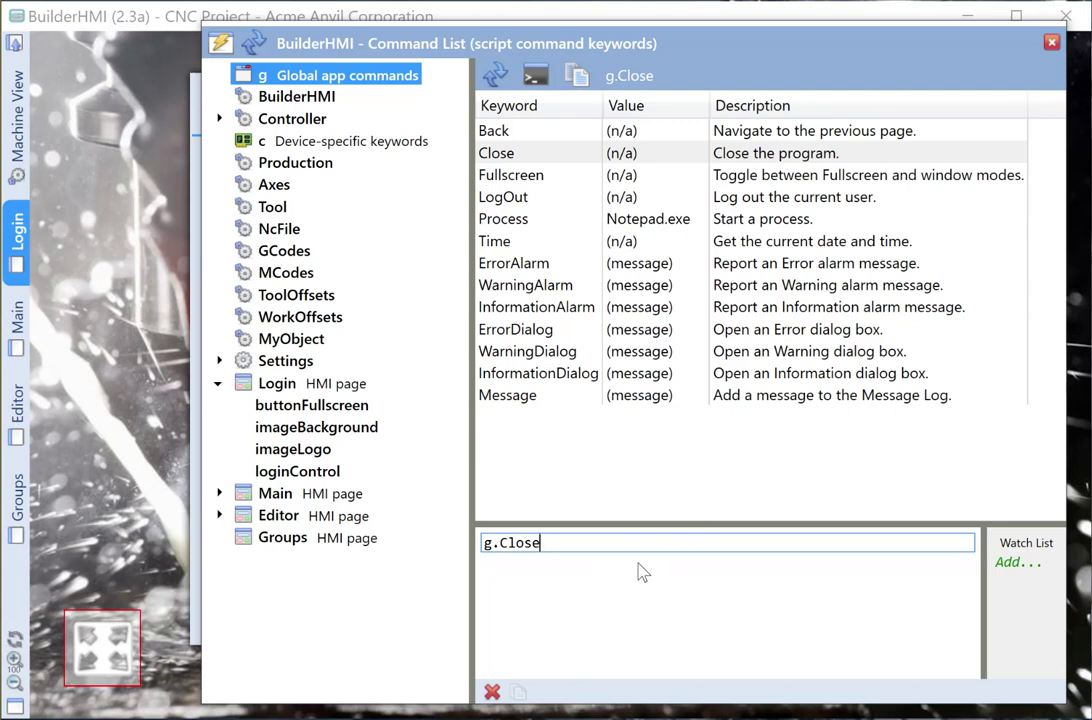
key(Return)
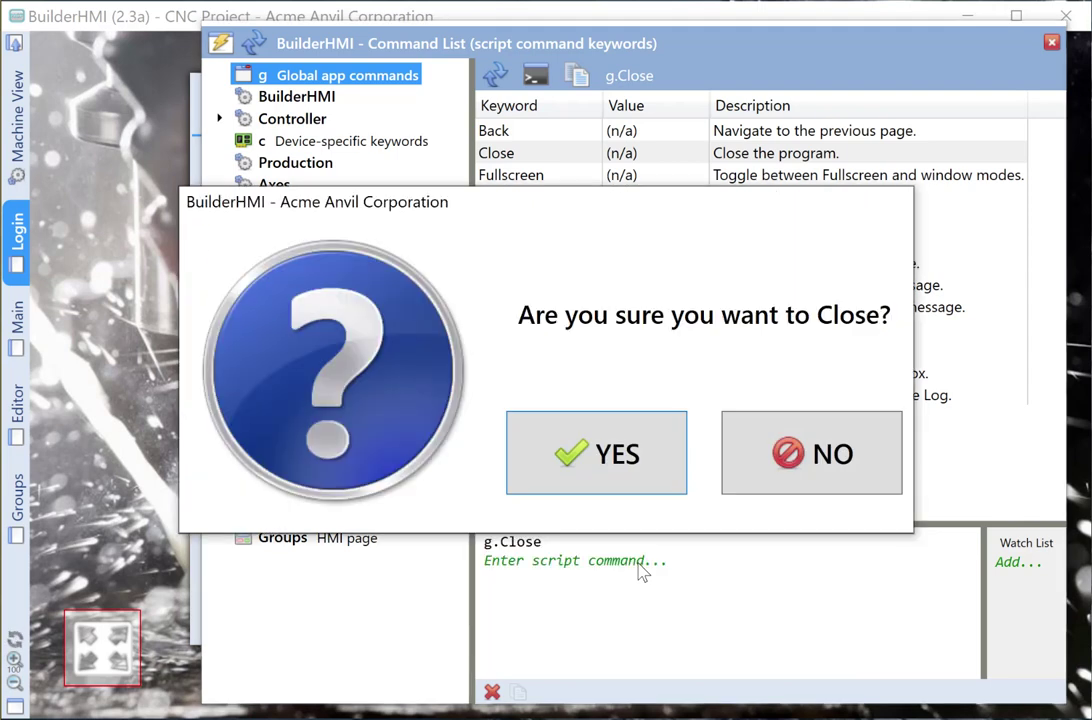
click(787, 447)
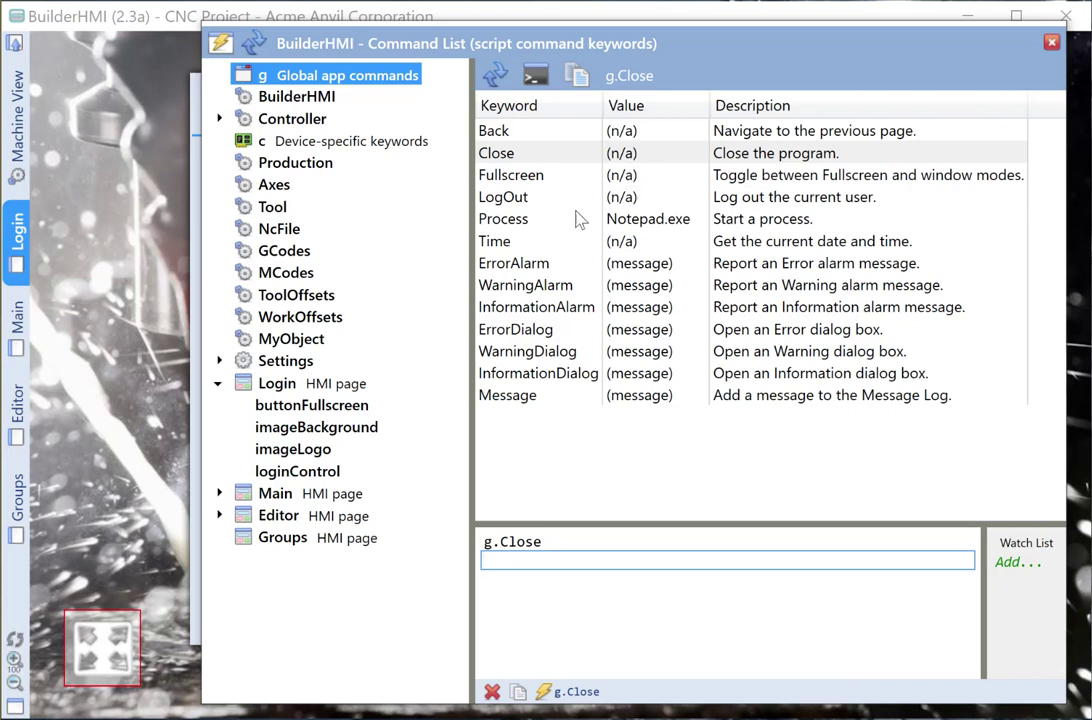
View the BuilderHMI object's keywords and refresh their values
click(245, 95)
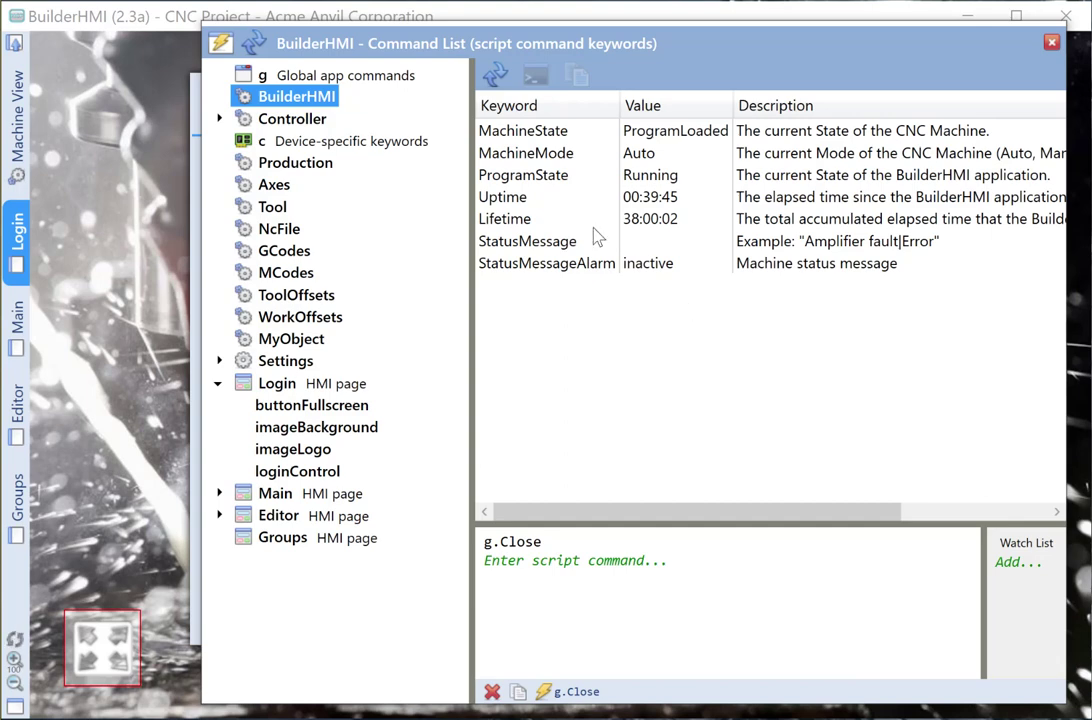
click(496, 75)
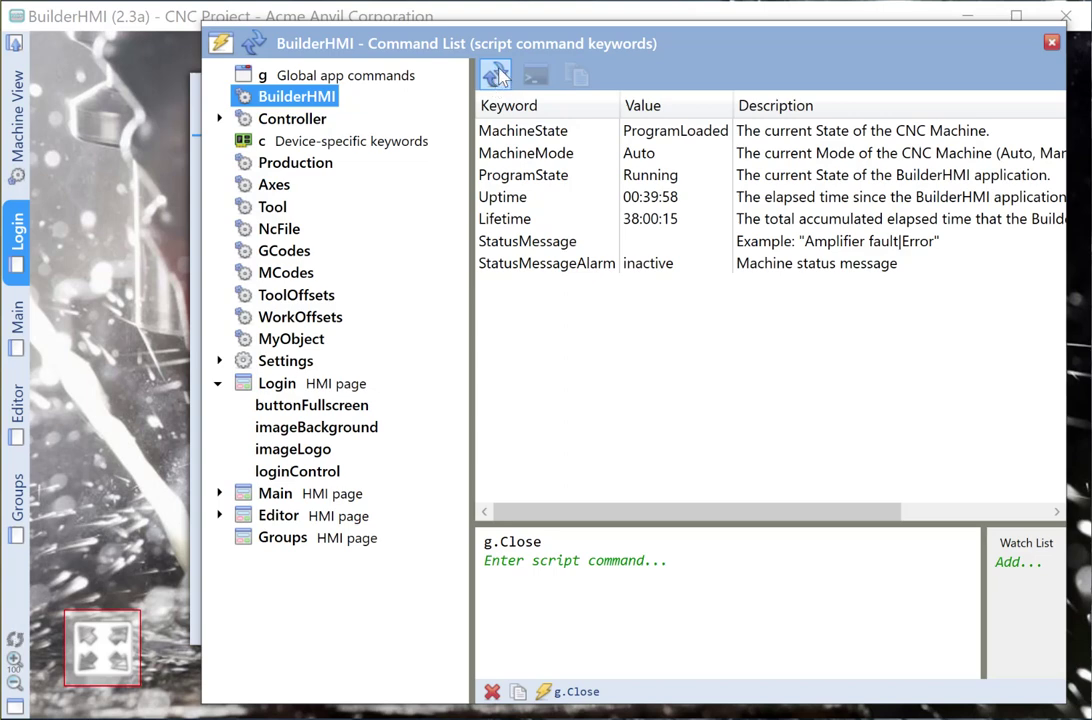
click(496, 75)
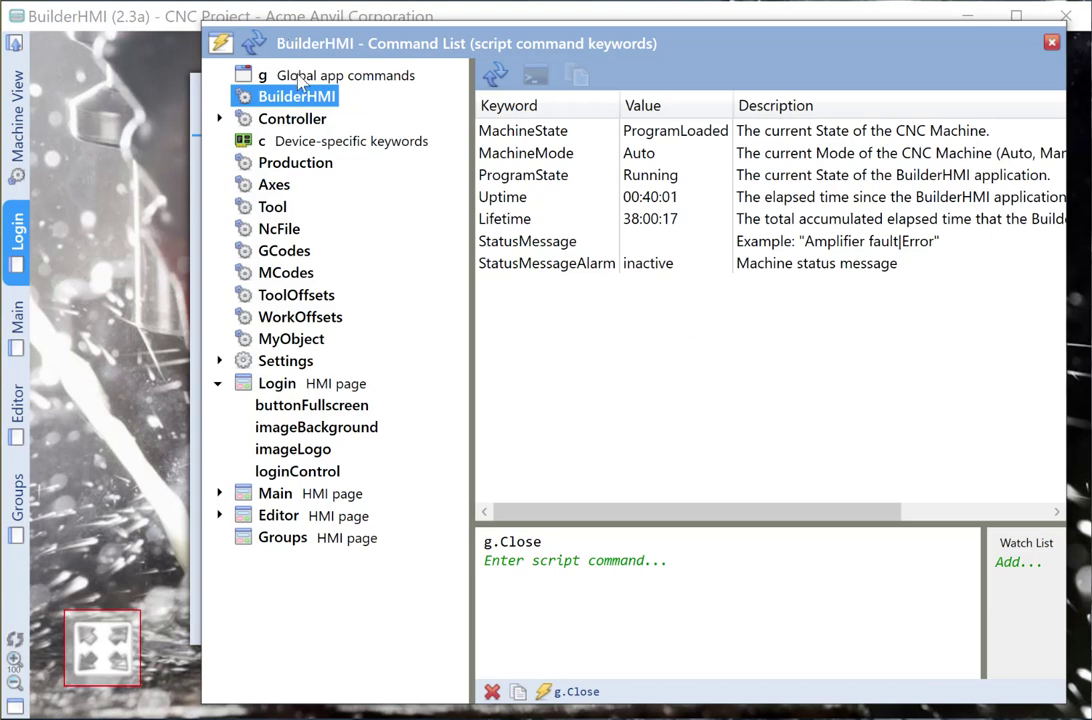
Run the script command MyObject.MyMember=456, starting from the MyMember keyword's inserted command
click(288, 339)
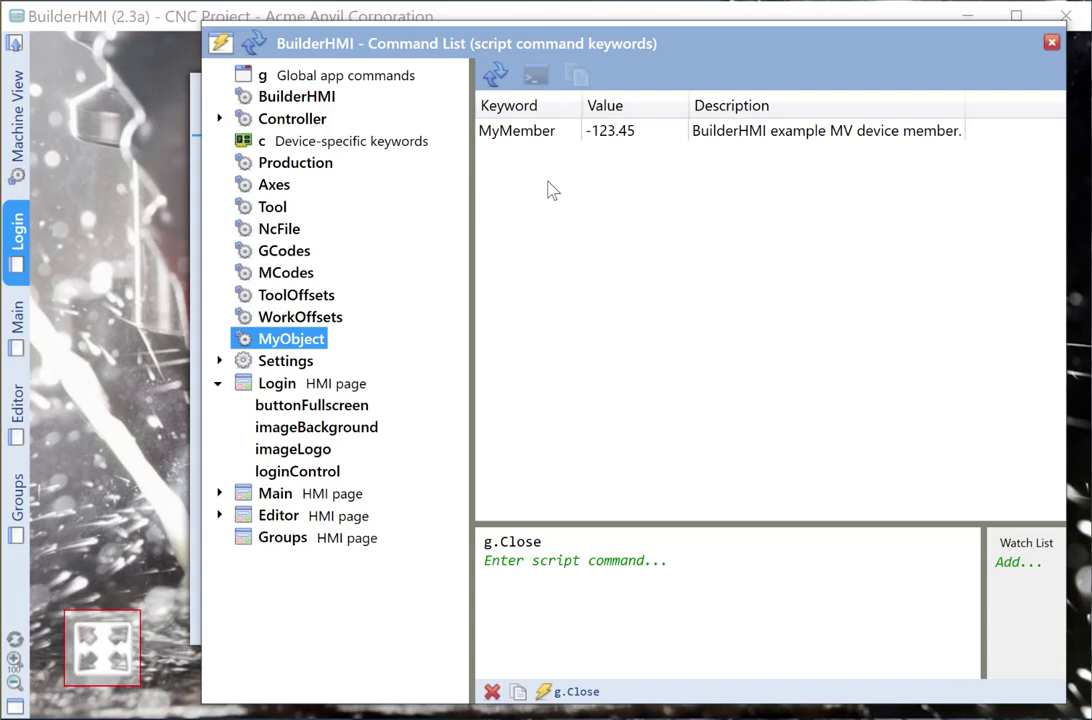
click(526, 137)
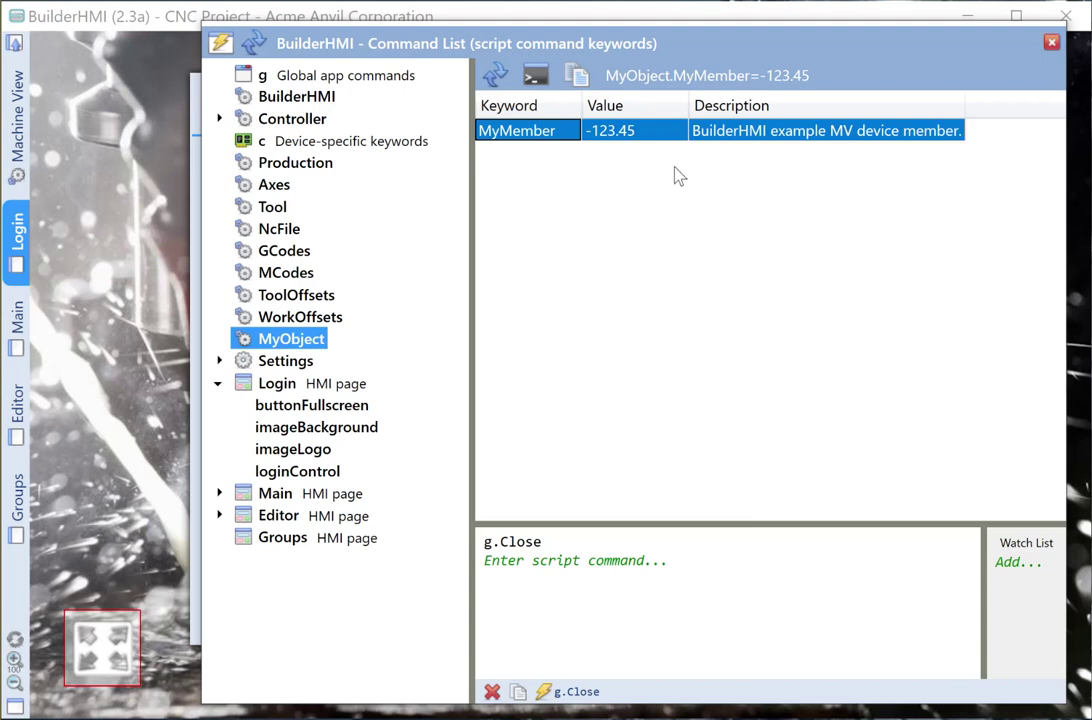
click(535, 75)
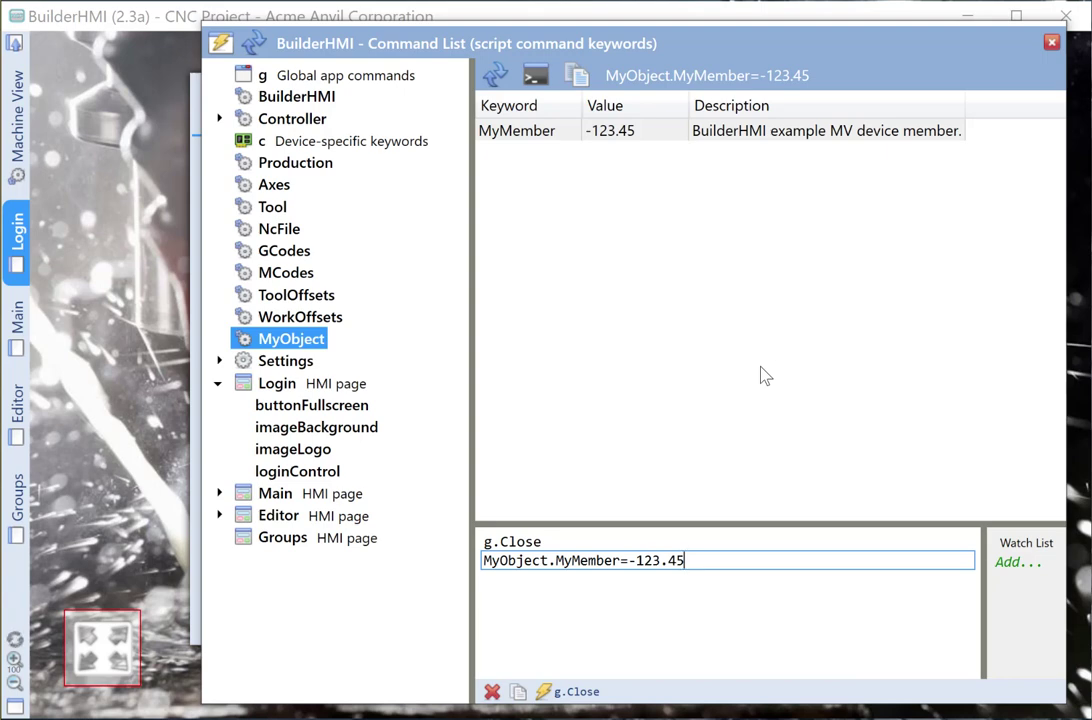
key(BackSpace)
key(BackSpace)
key(BackSpace)
key(BackSpace)
key(BackSpace)
key(BackSpace)
key(BackSpace)
text(456)
key(Return)
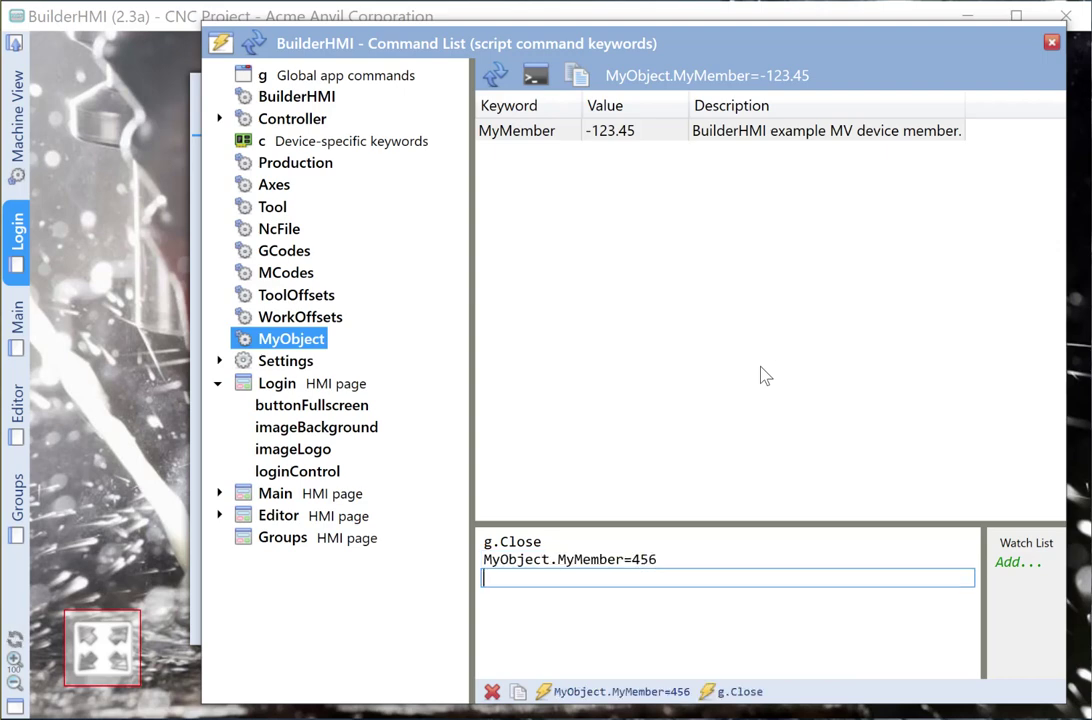
Recall the last script command and shorten it to MyObject.MyMember to query the member's value
key(Up)
key(BackSpace)
key(BackSpace)
key(BackSpace)
key(BackSpace)
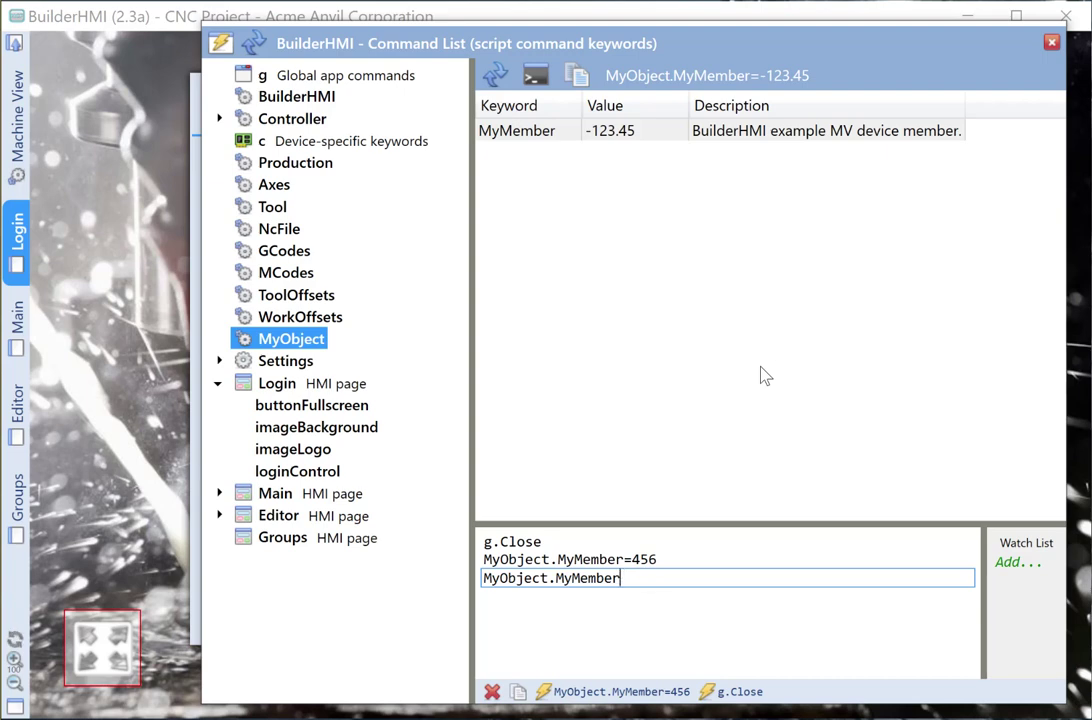
key(Return)
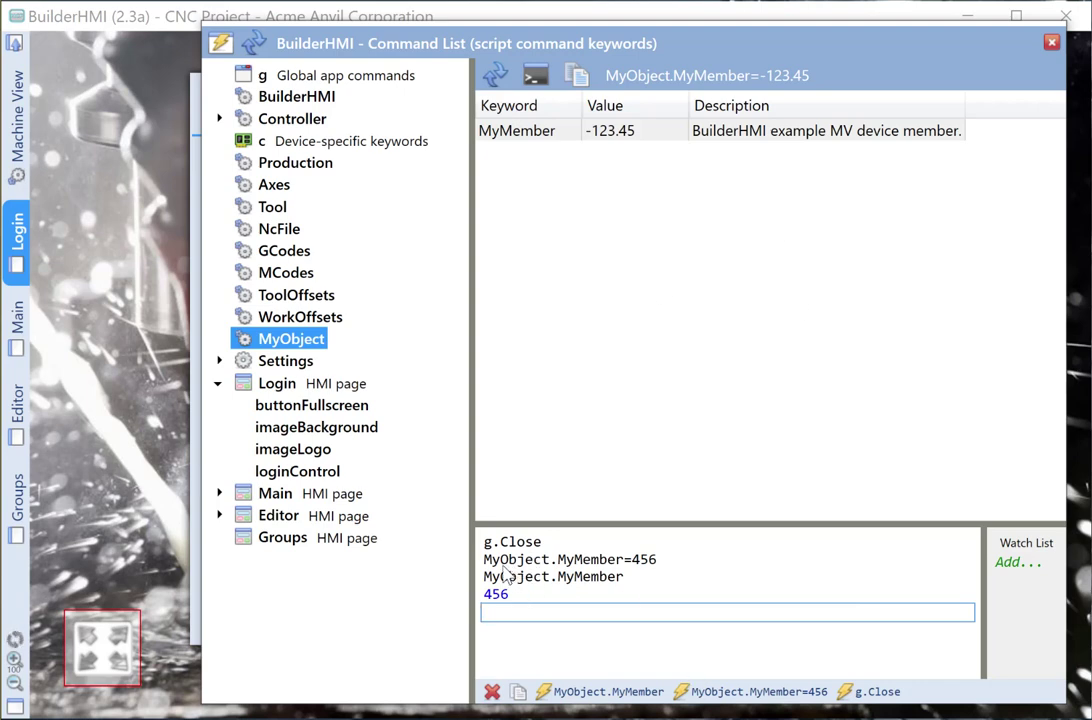
click(536, 76)
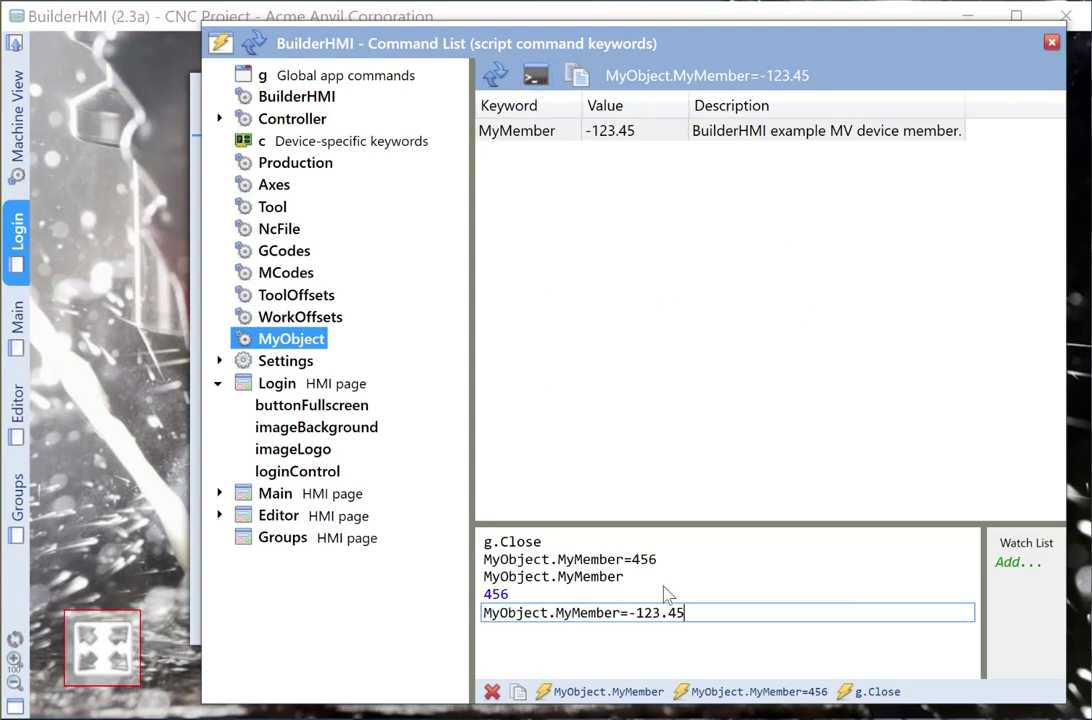
drag(693, 612, 483, 618)
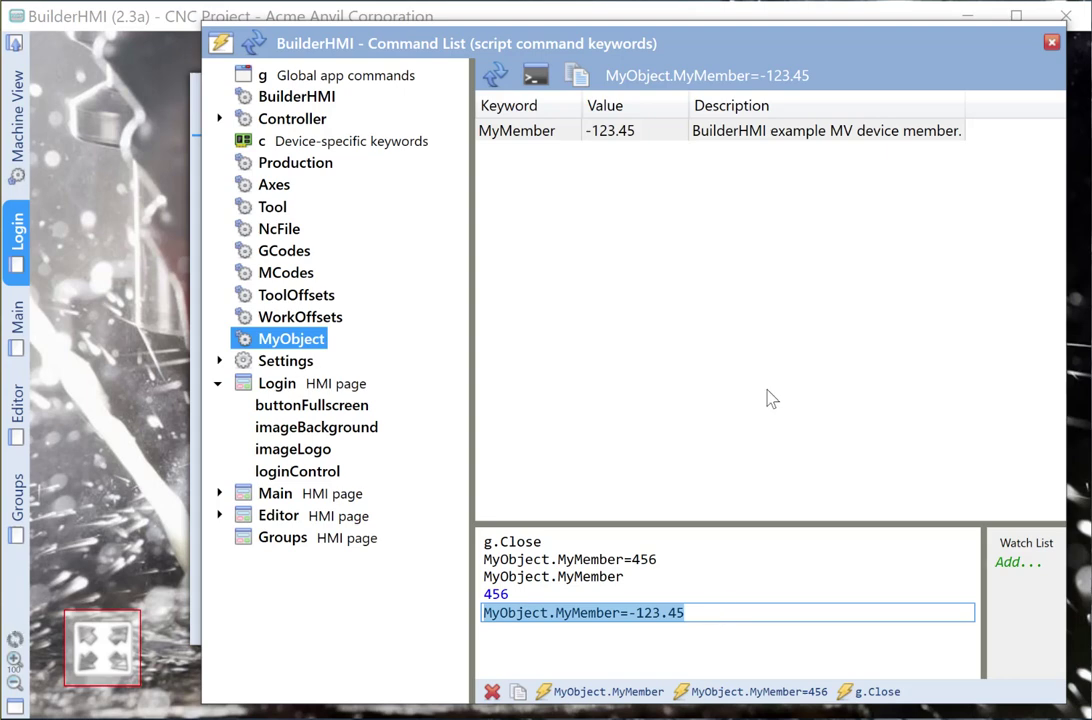
click(724, 609)
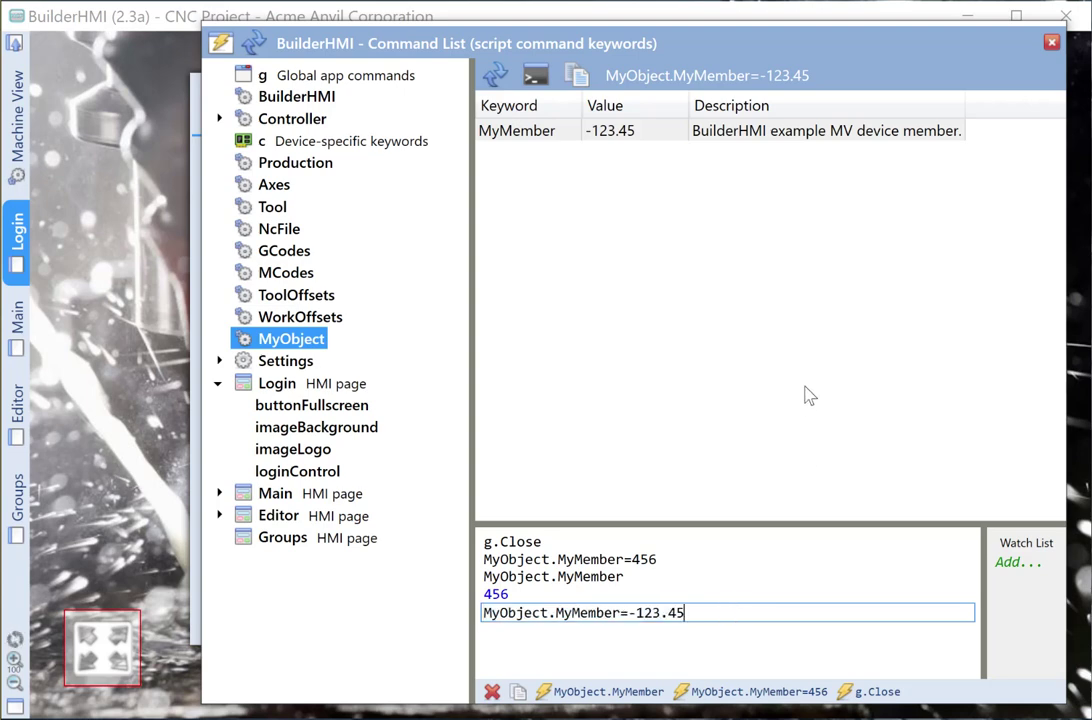
Clear the script console, insert the global LogOut command and run it rewritten as g.Close, declining to close the program
click(491, 691)
click(268, 76)
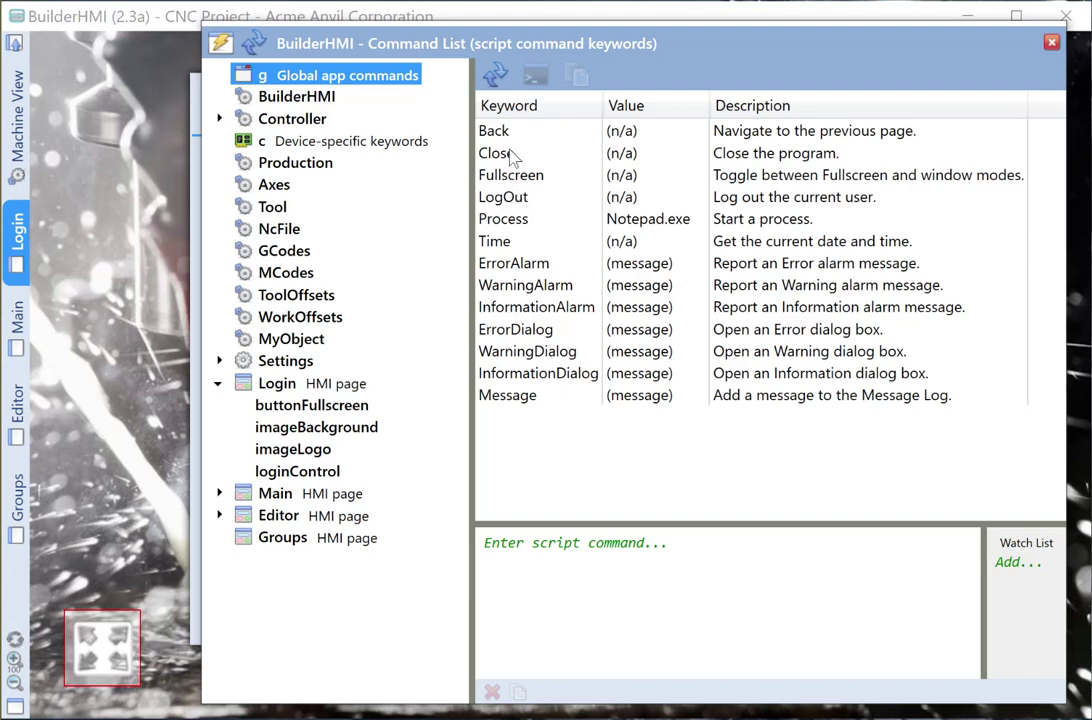
click(514, 199)
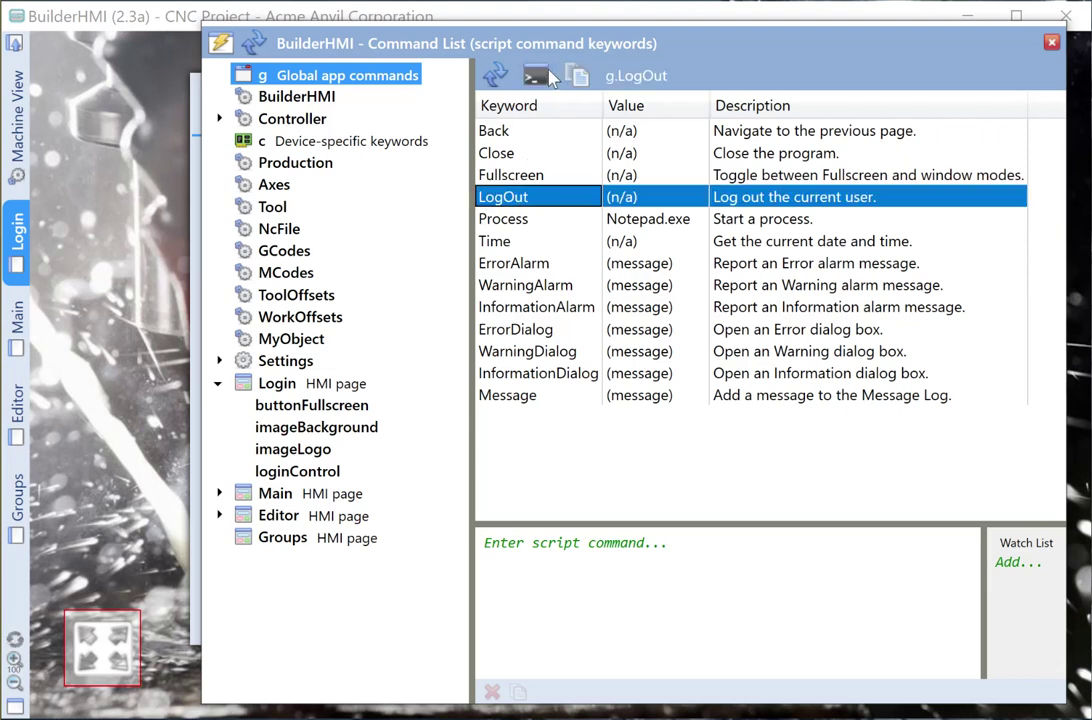
click(535, 76)
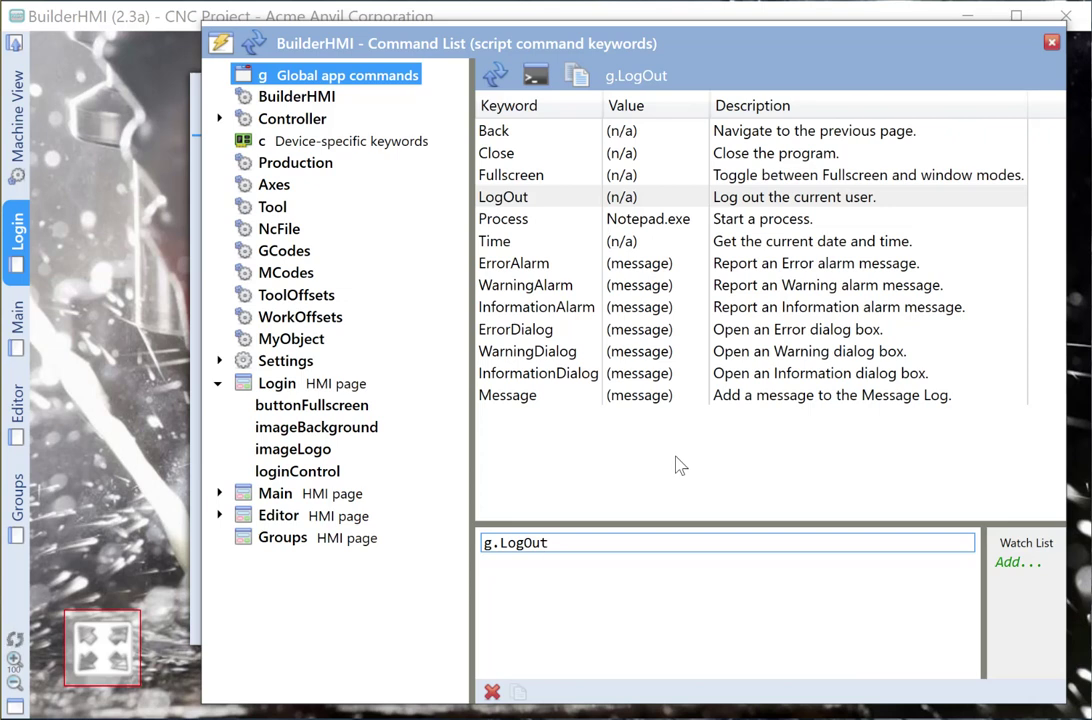
key(BackSpace)
key(BackSpace)
key(BackSpace)
key(BackSpace)
key(BackSpace)
key(BackSpace)
text(Close)
key(Return)
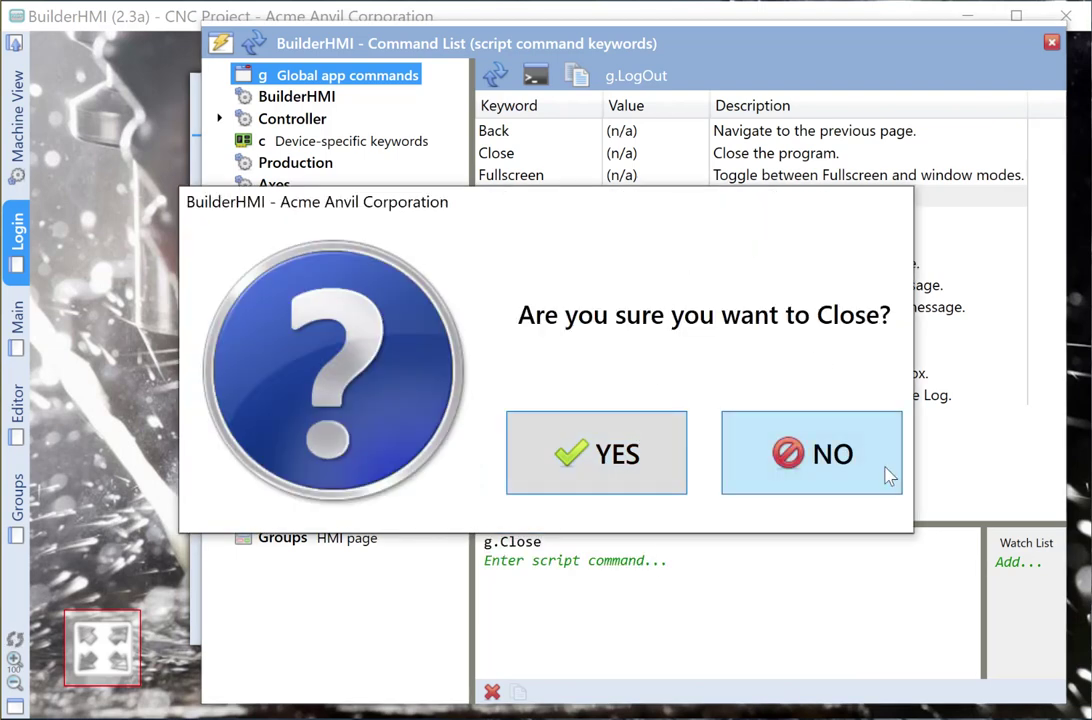
click(843, 437)
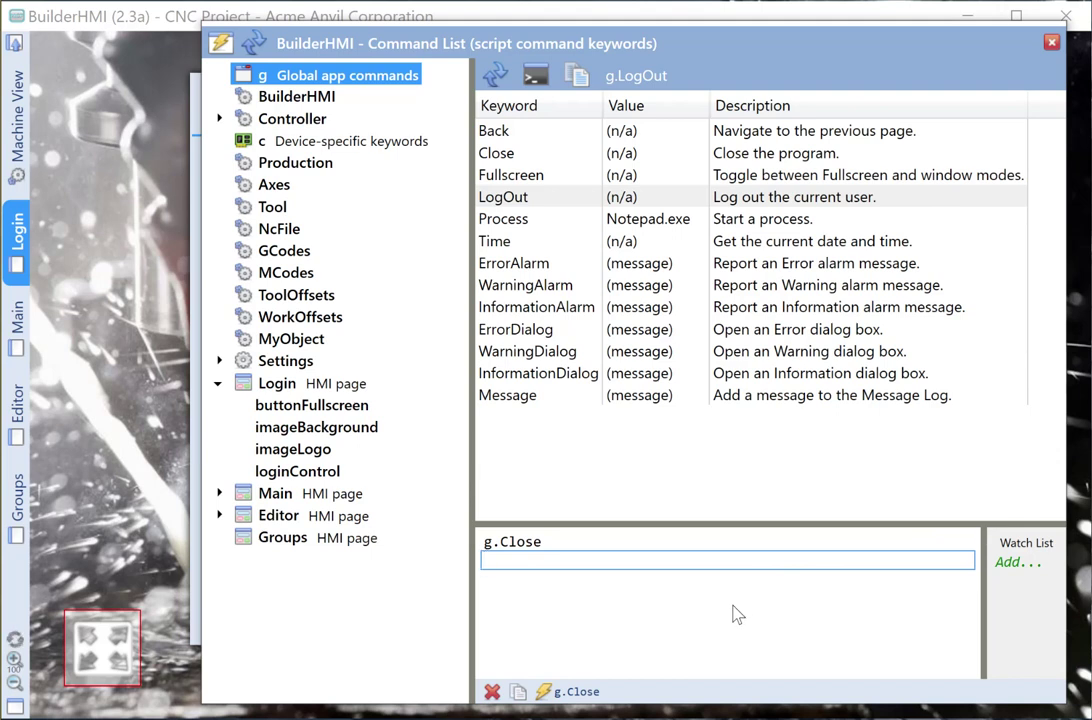
Close the command list to check the fullscreen button's click command, and reopen the command list from its properties
click(1051, 42)
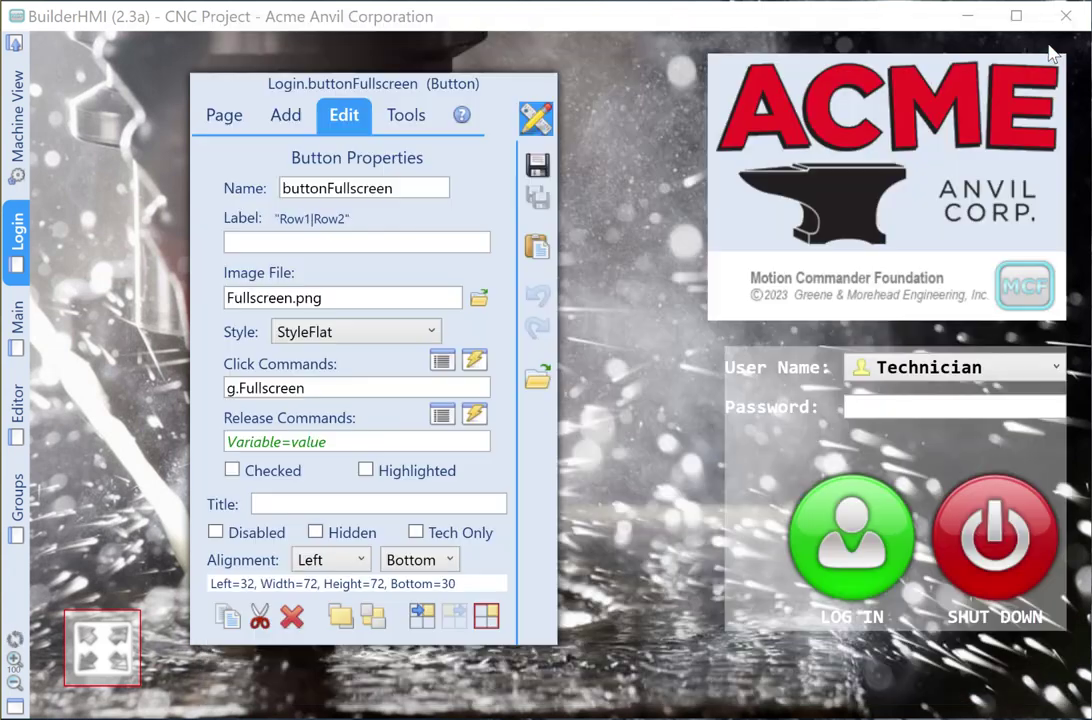
click(298, 388)
triple_click(298, 388)
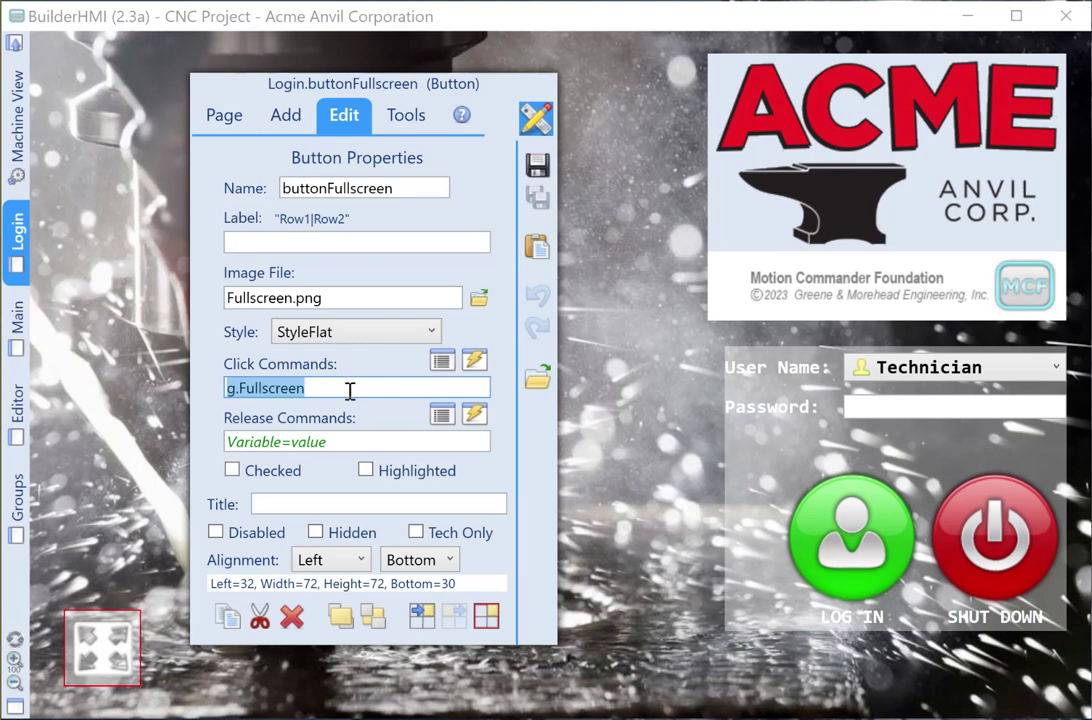
click(349, 390)
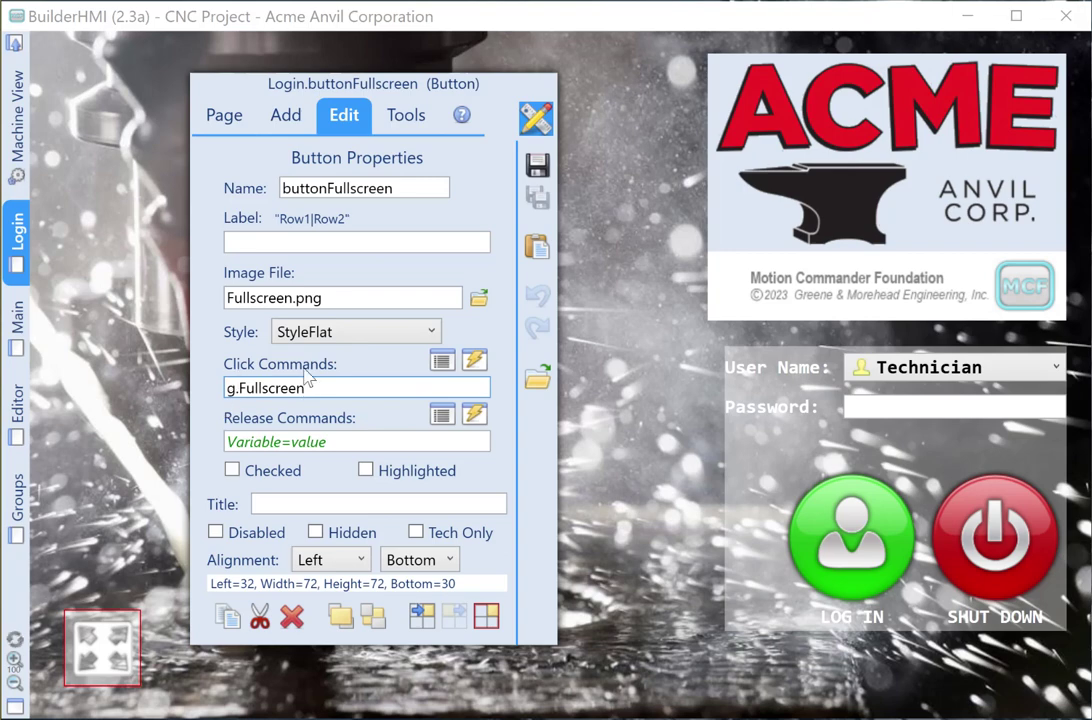
click(474, 363)
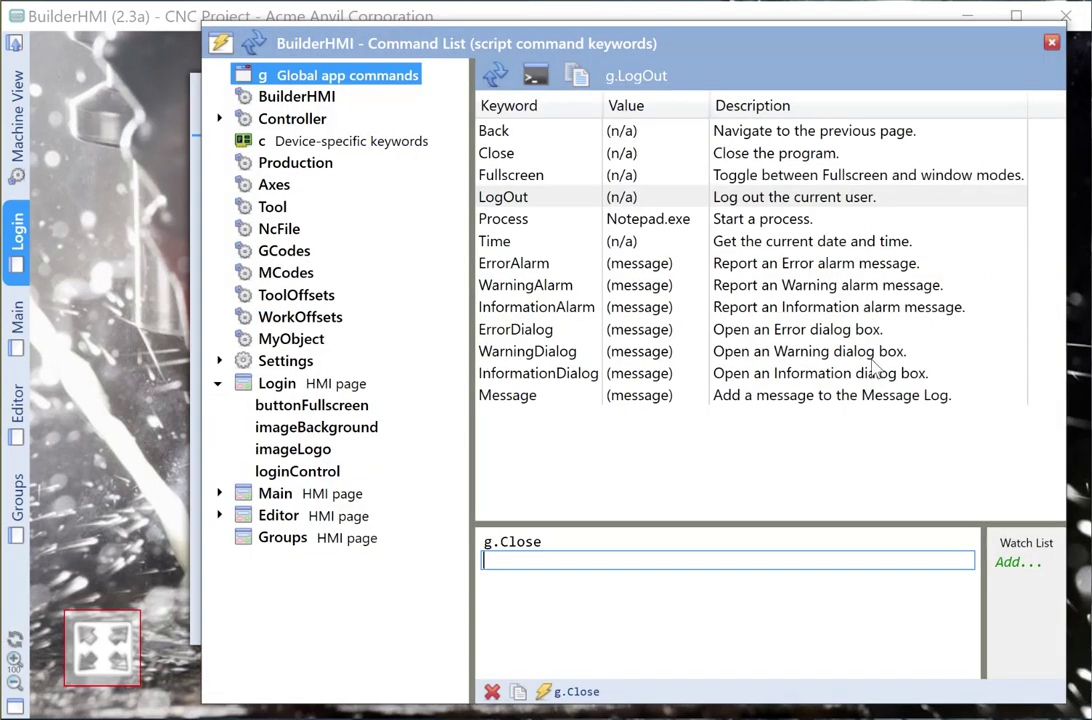
Insert the global Process keyword into the script console and run g.Process=Notepad.exe
click(505, 219)
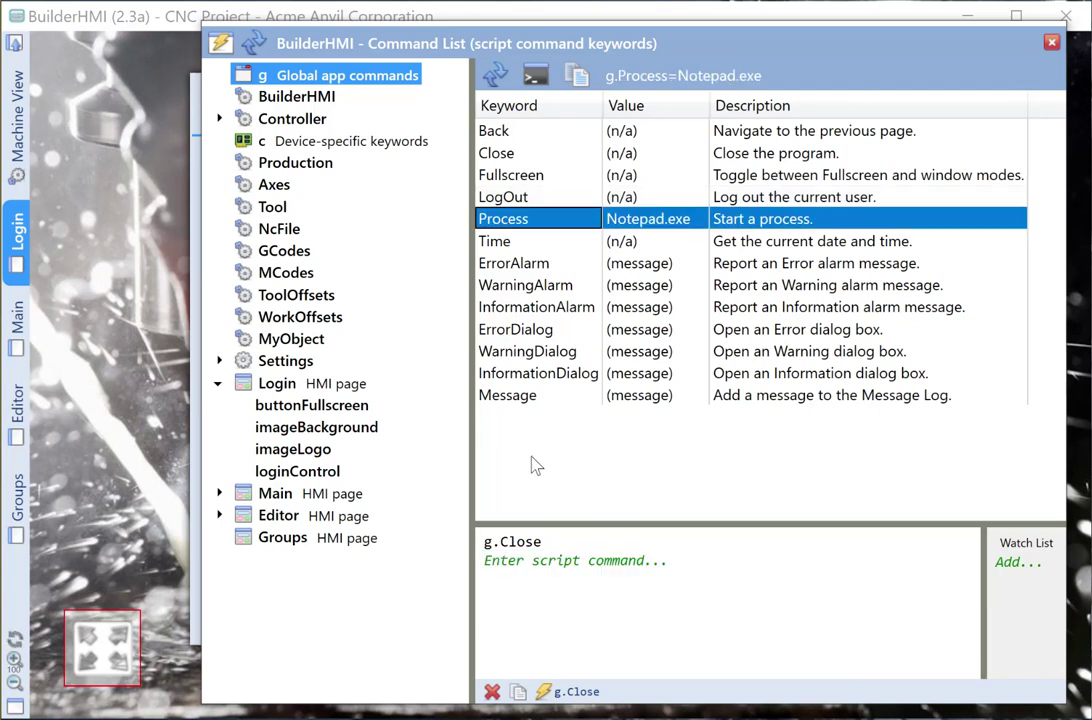
click(537, 77)
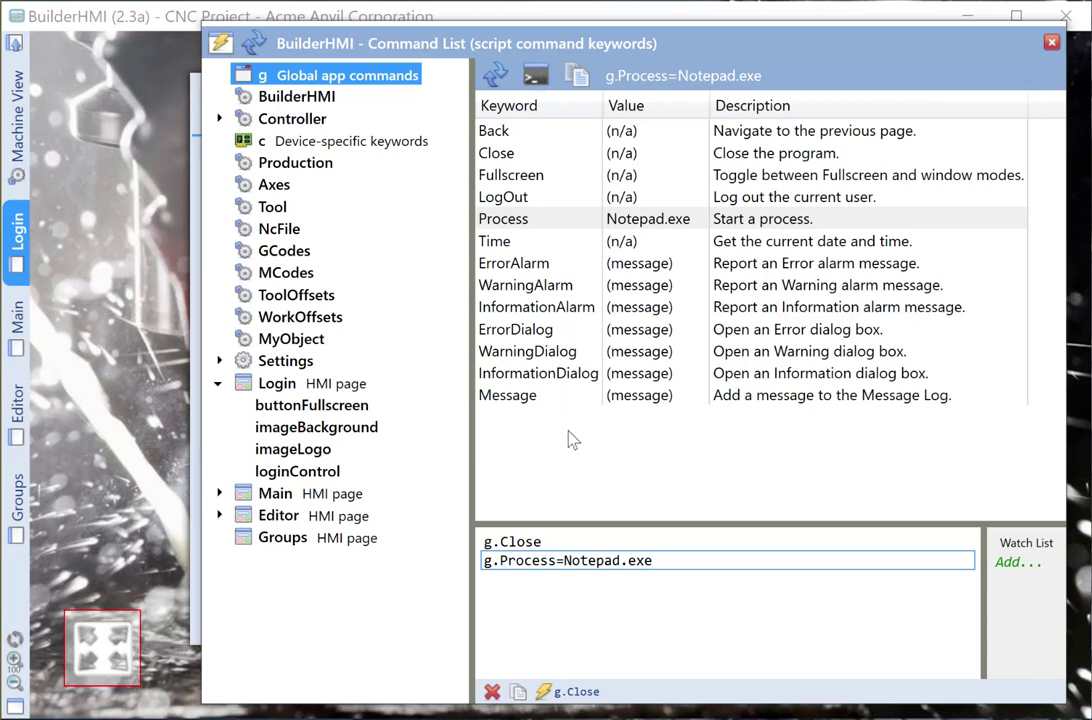
key(Return)
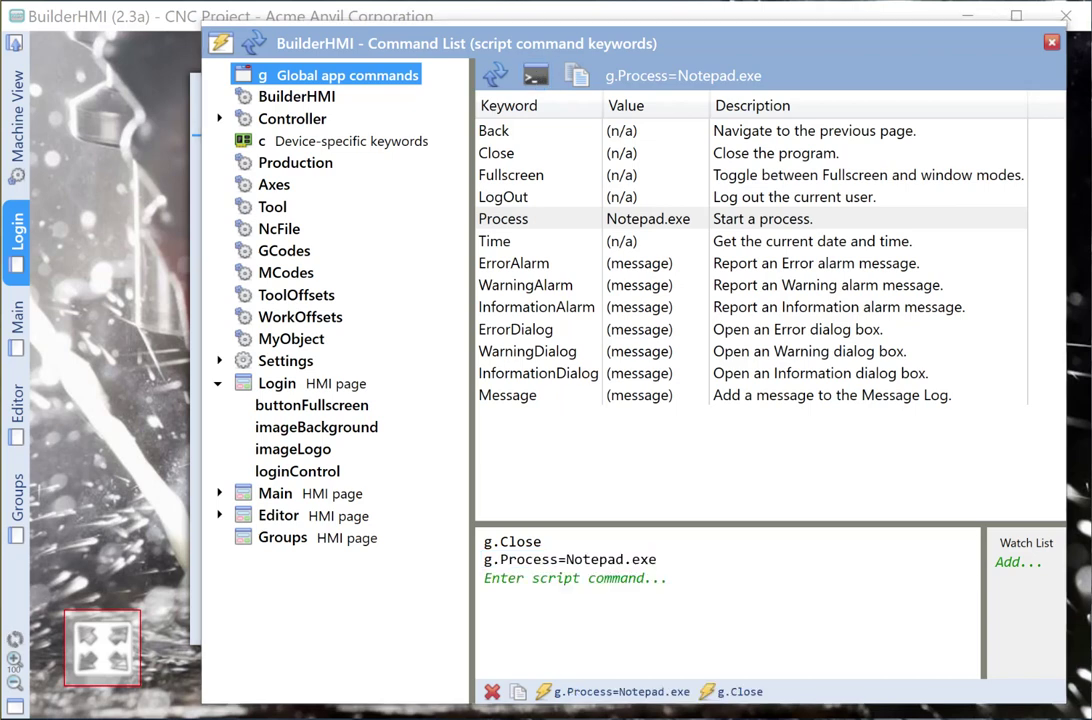
drag(629, 212, 1091, 185)
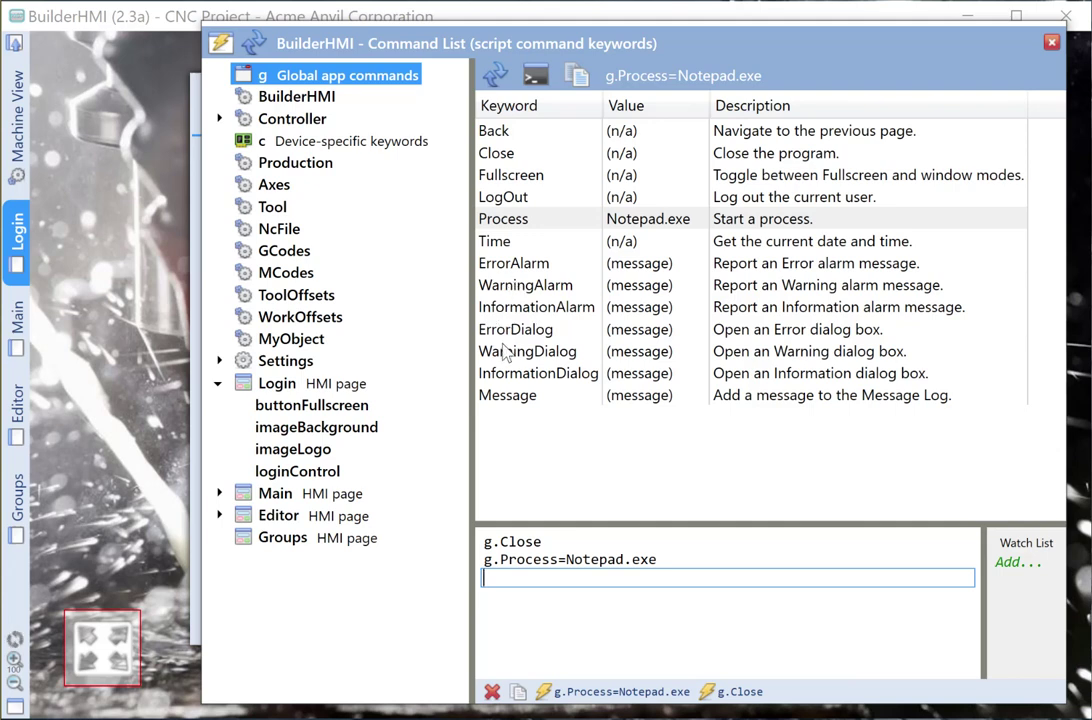
Run g.InformationDialog=(message) in the script console and acknowledge the information dialog
click(514, 376)
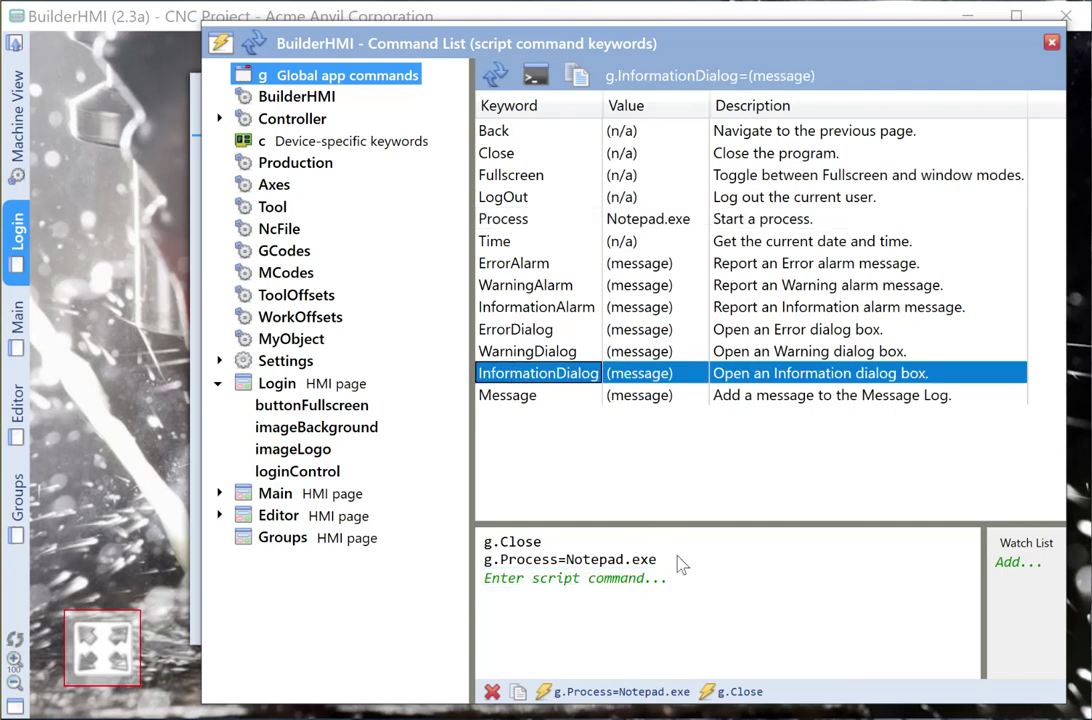
click(540, 78)
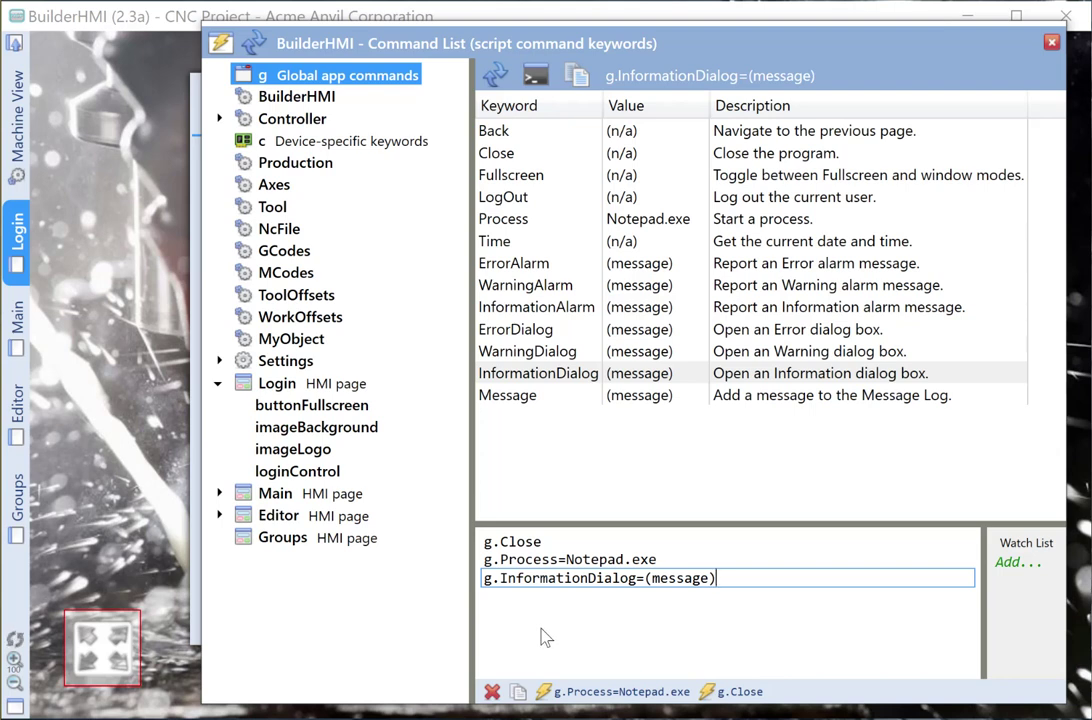
key(Return)
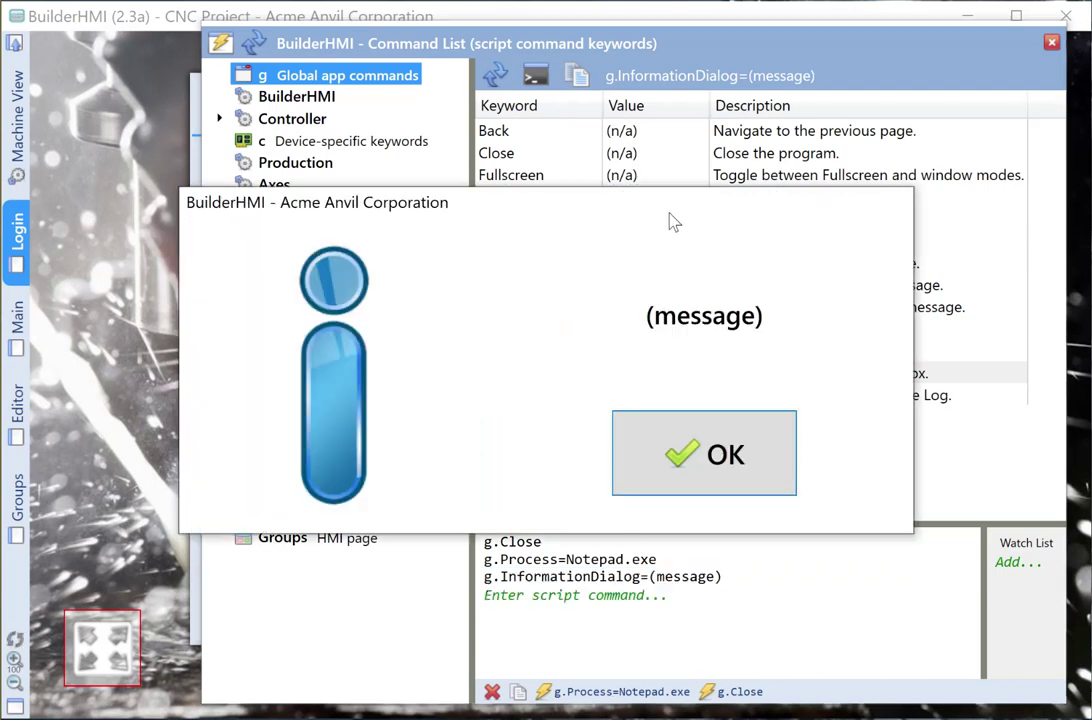
click(757, 453)
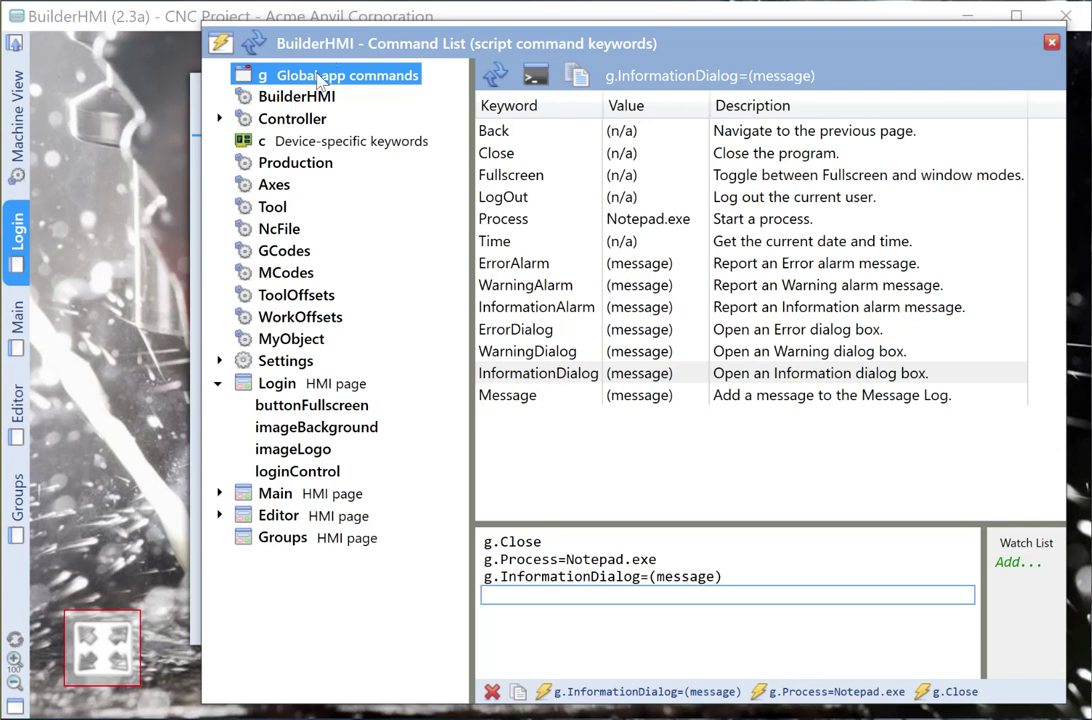
Insert the BuilderHMI object's MachineMode keyword into the script console and complete it as BuilderHMI.MachineMode=MDI
click(290, 100)
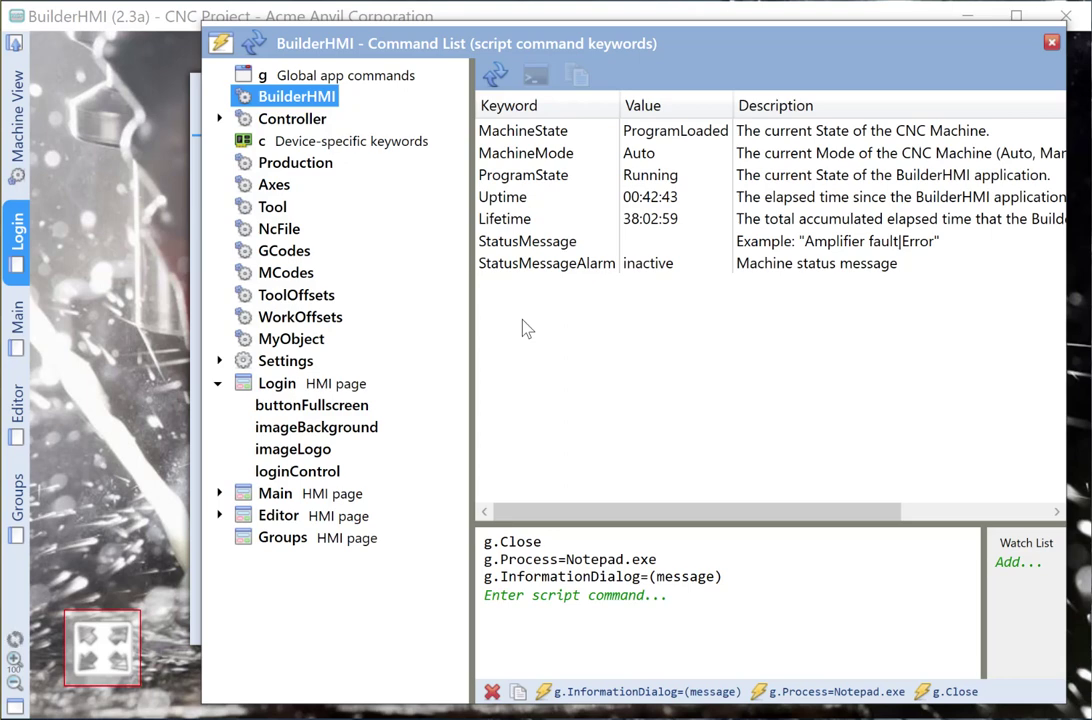
click(508, 153)
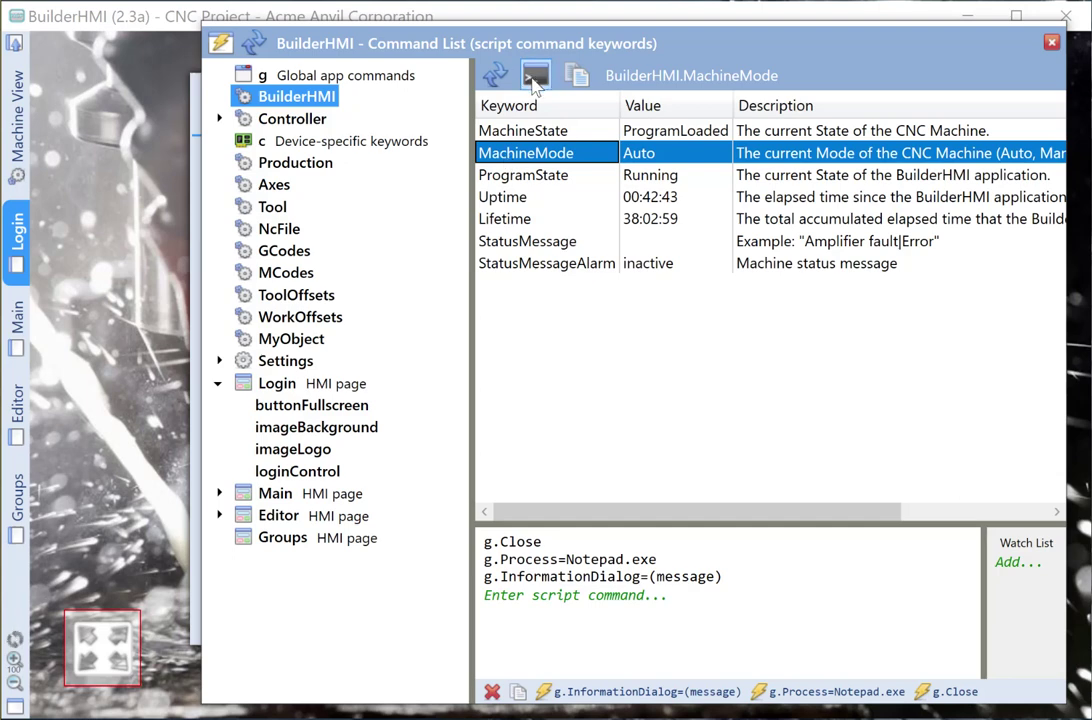
click(536, 78)
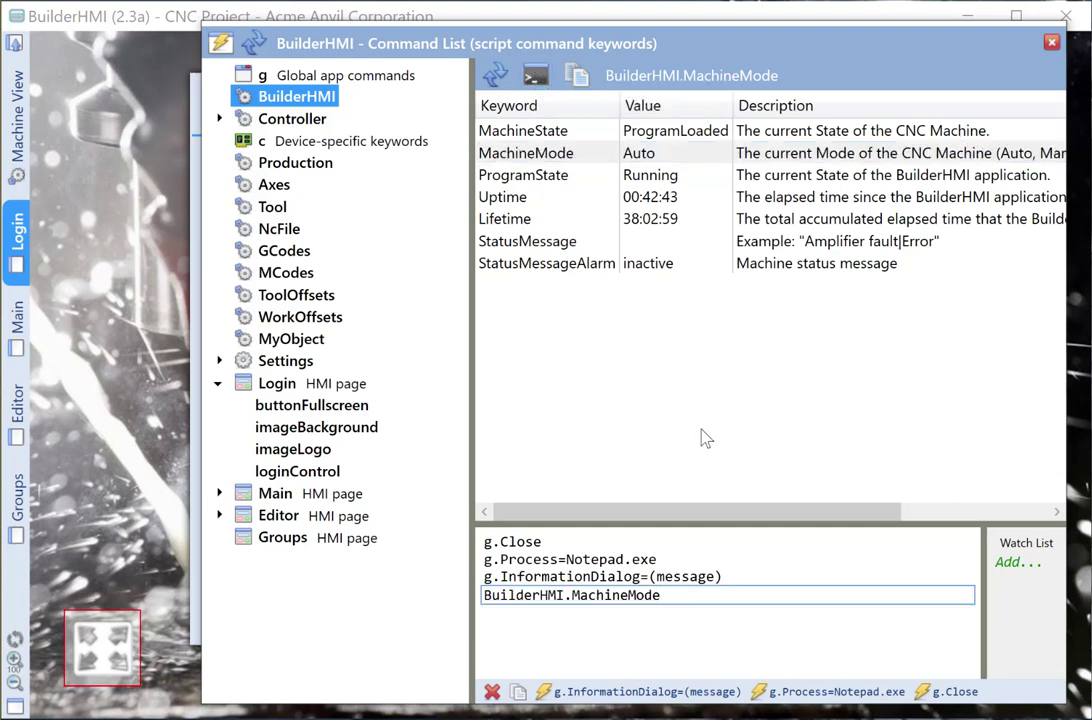
text(=MDI)
Clear the script console, insert the X-axis display position keyword from the Axes object and run Axes.Position1
click(492, 691)
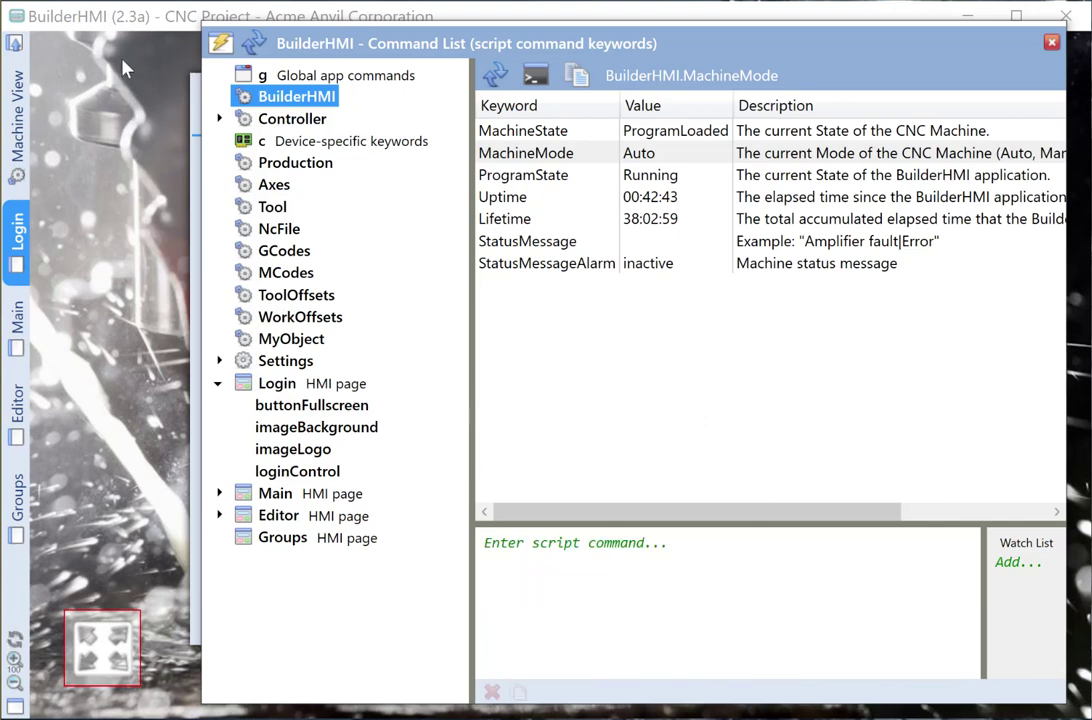
click(245, 114)
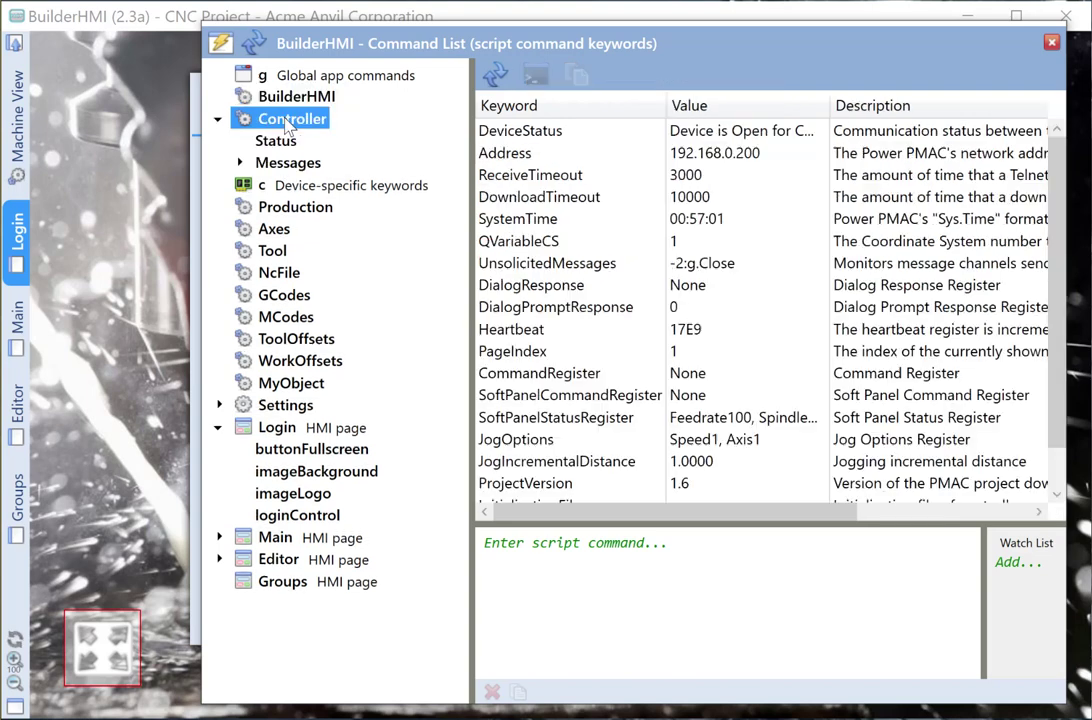
click(290, 207)
click(275, 231)
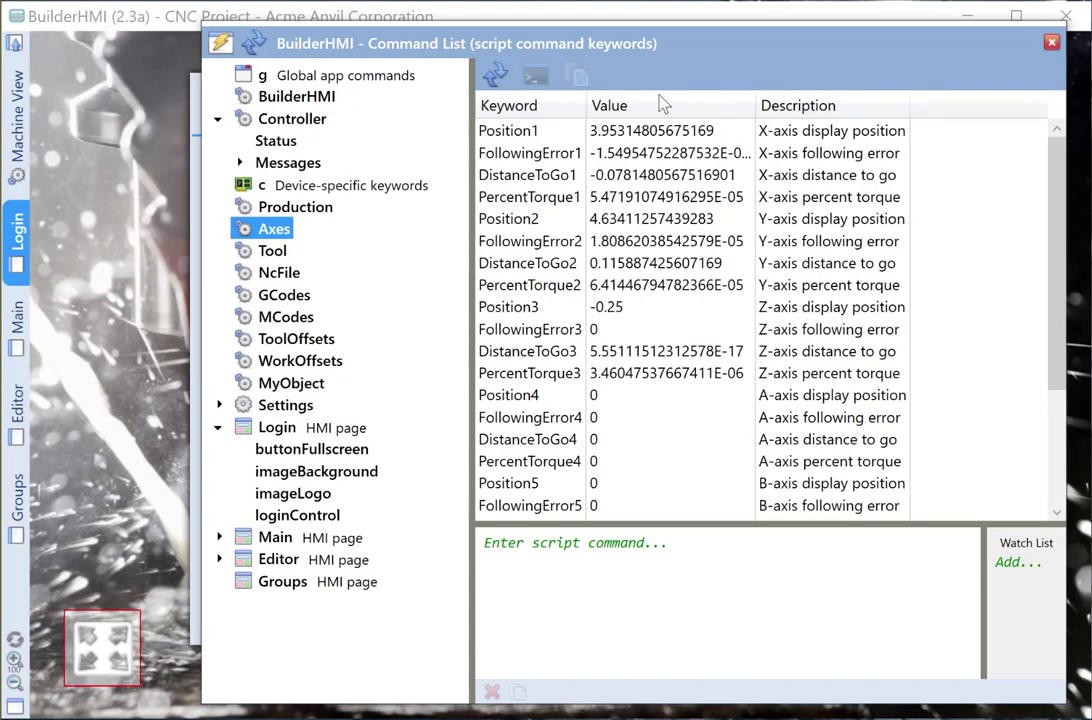
click(512, 133)
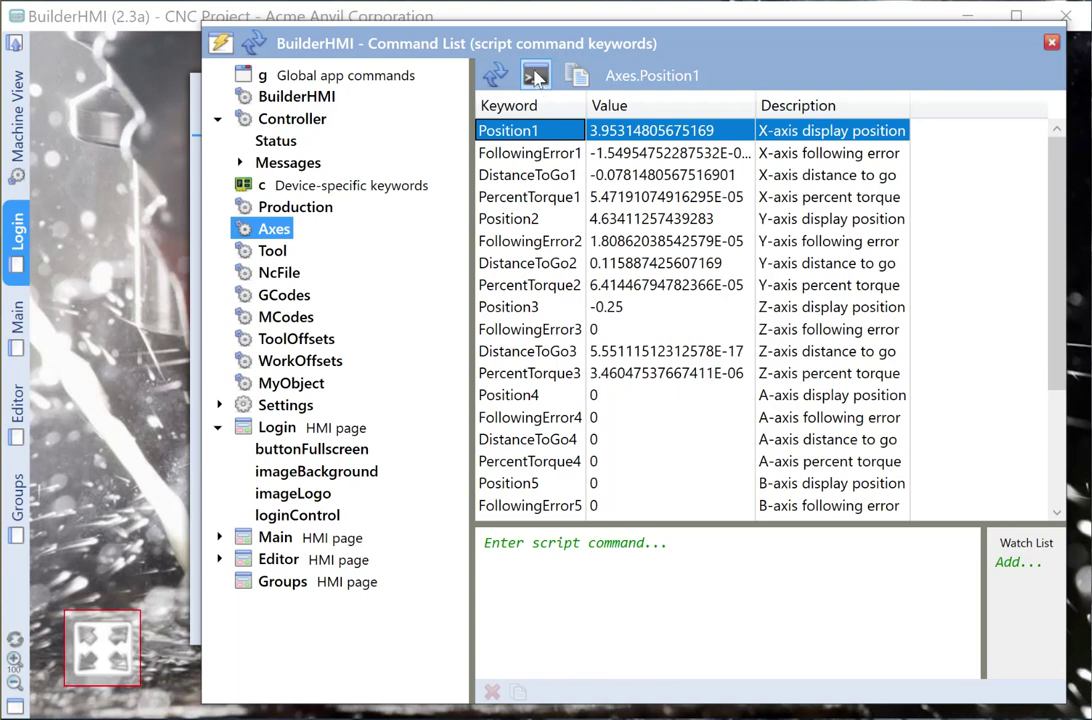
double_click(512, 133)
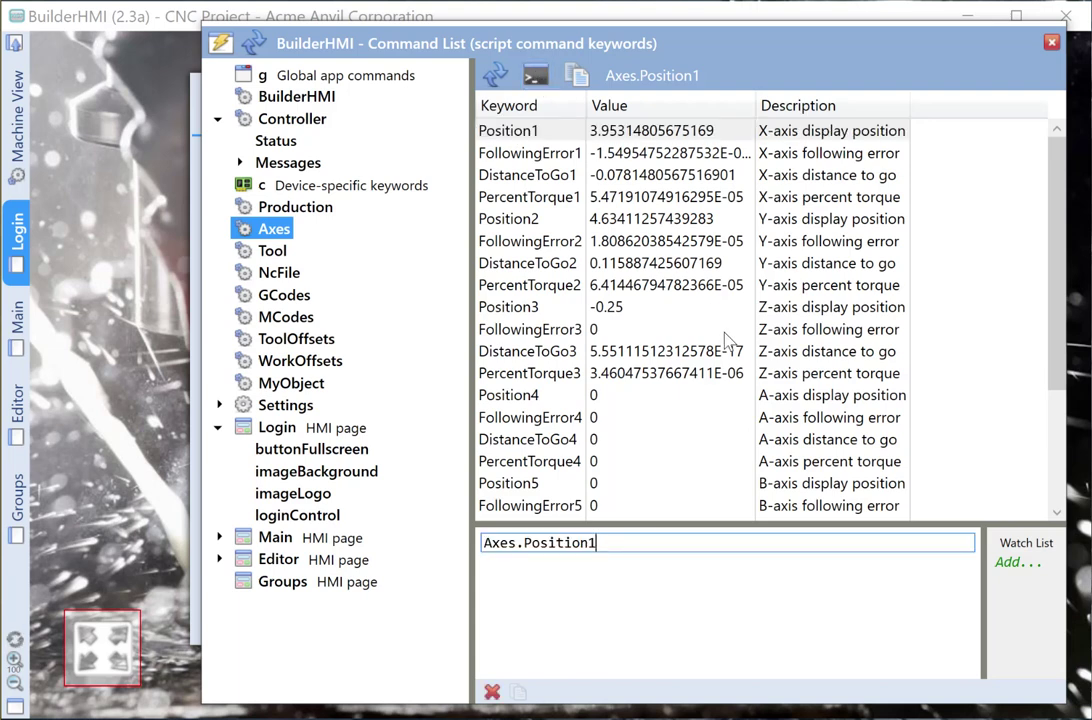
key(Return)
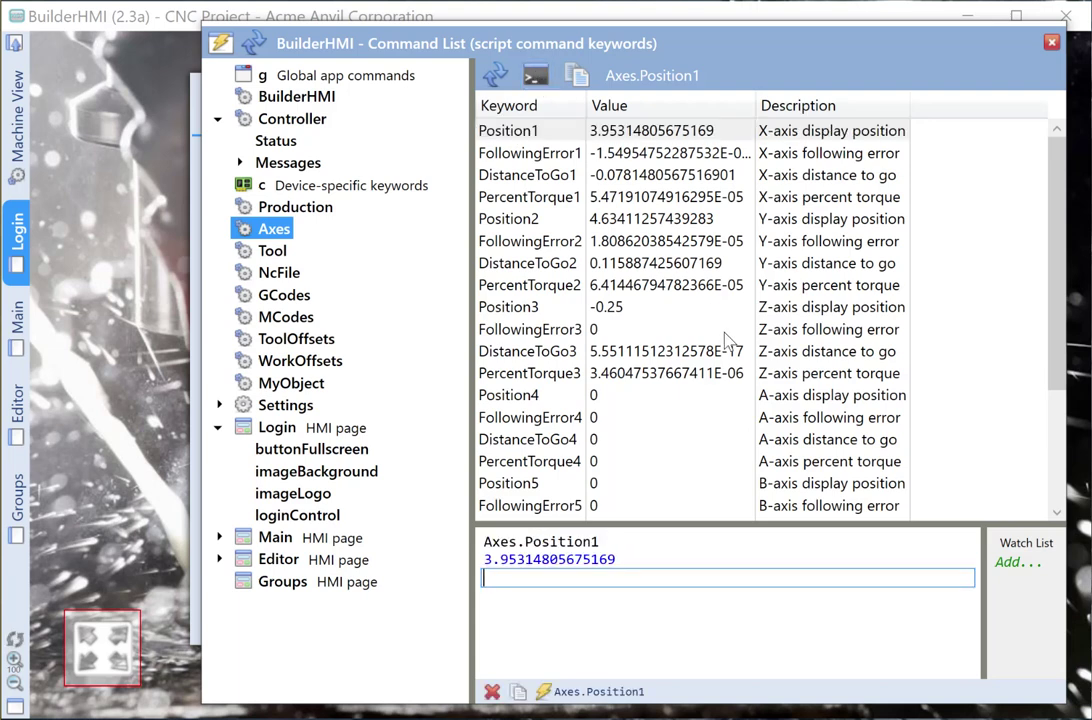
Show the device-specific keywords, clear the script console and run c.P100 to query the controller variable directly
click(251, 189)
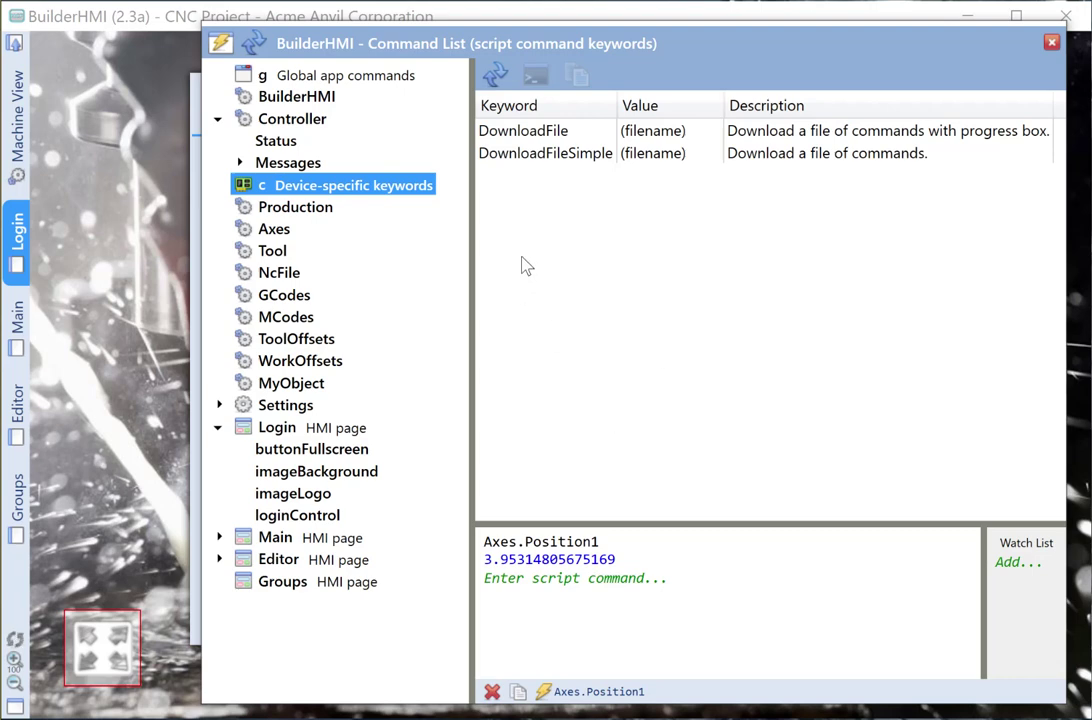
click(517, 692)
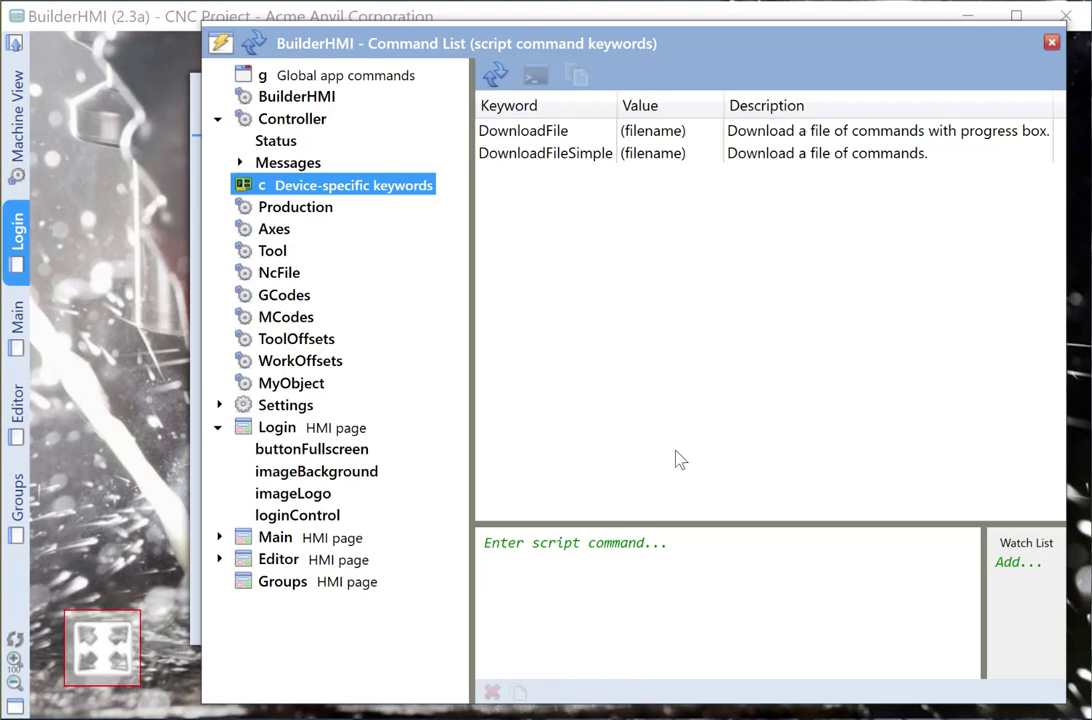
click(683, 545)
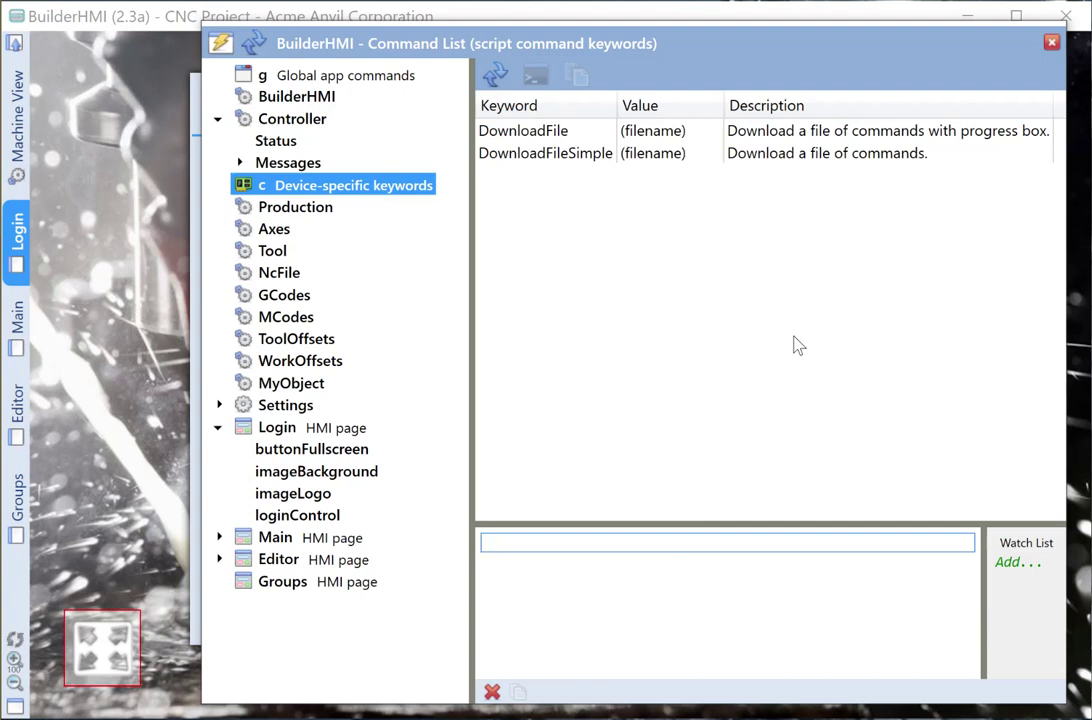
text(c.P100)
key(Return)
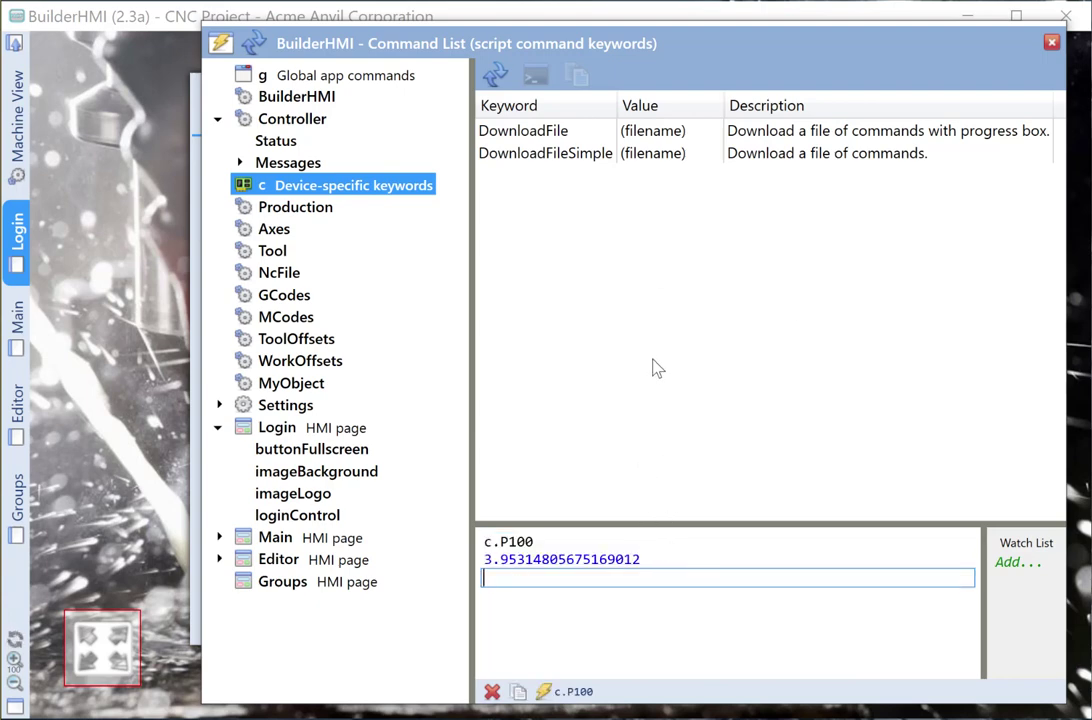
Insert the Axes object's Position1 keyword below the c.P100 query in the script console and run it
click(283, 230)
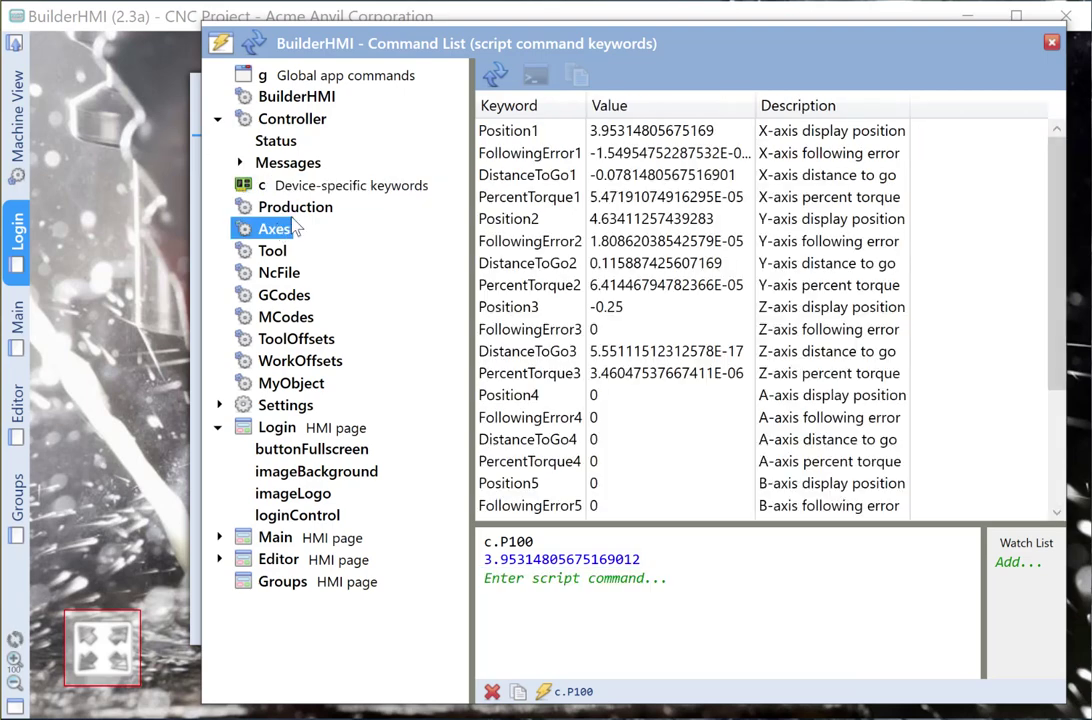
click(510, 135)
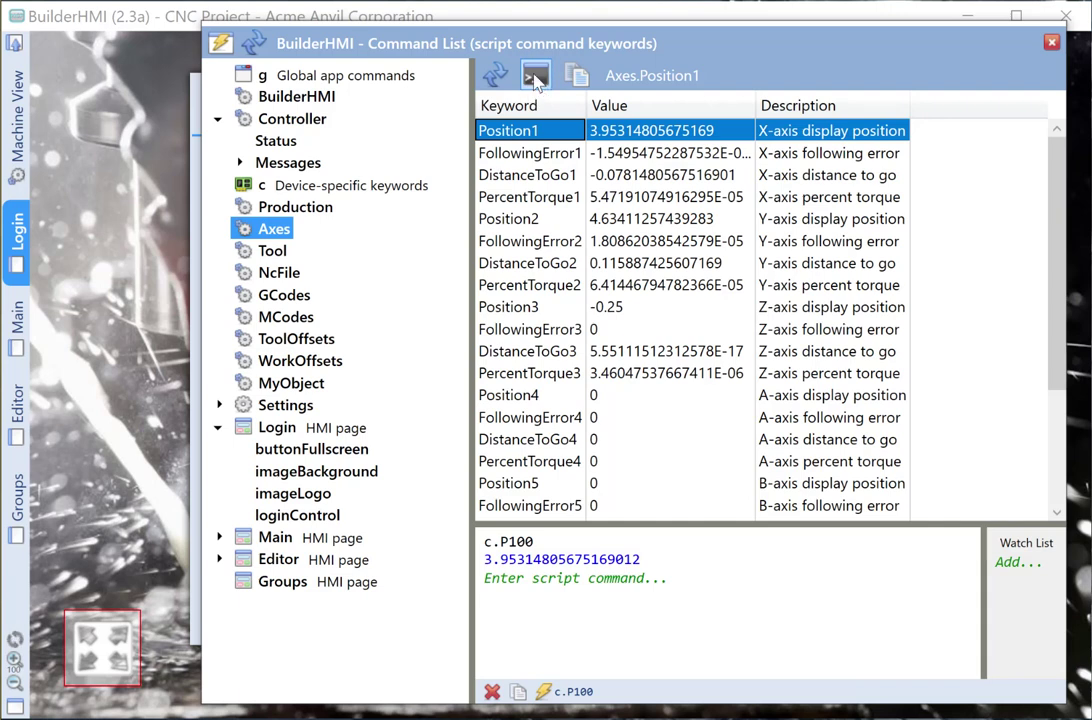
click(536, 77)
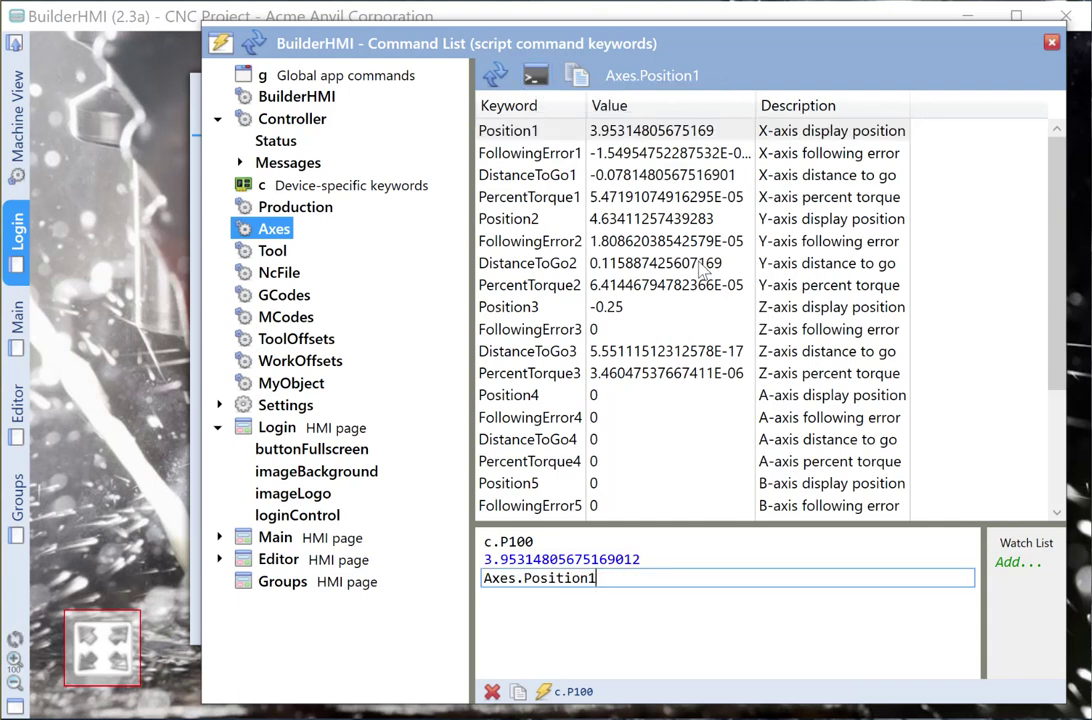
key(Return)
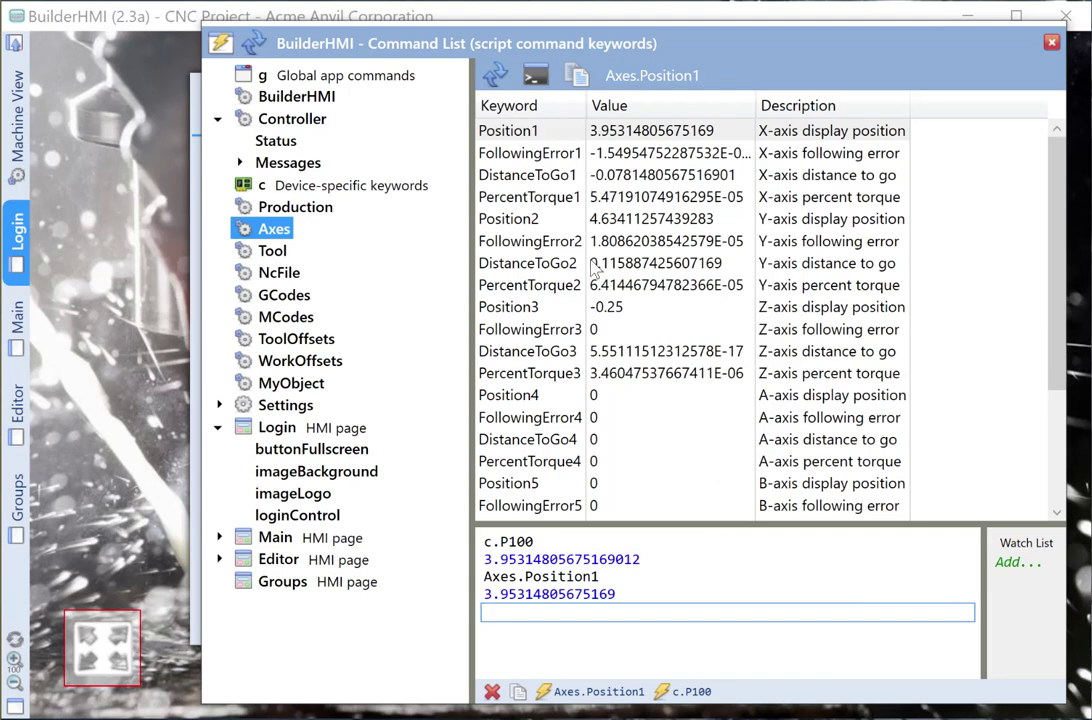
Examine the keywords listed for the device-specific group, GCodes, MCodes, Settings and the Login page
click(265, 190)
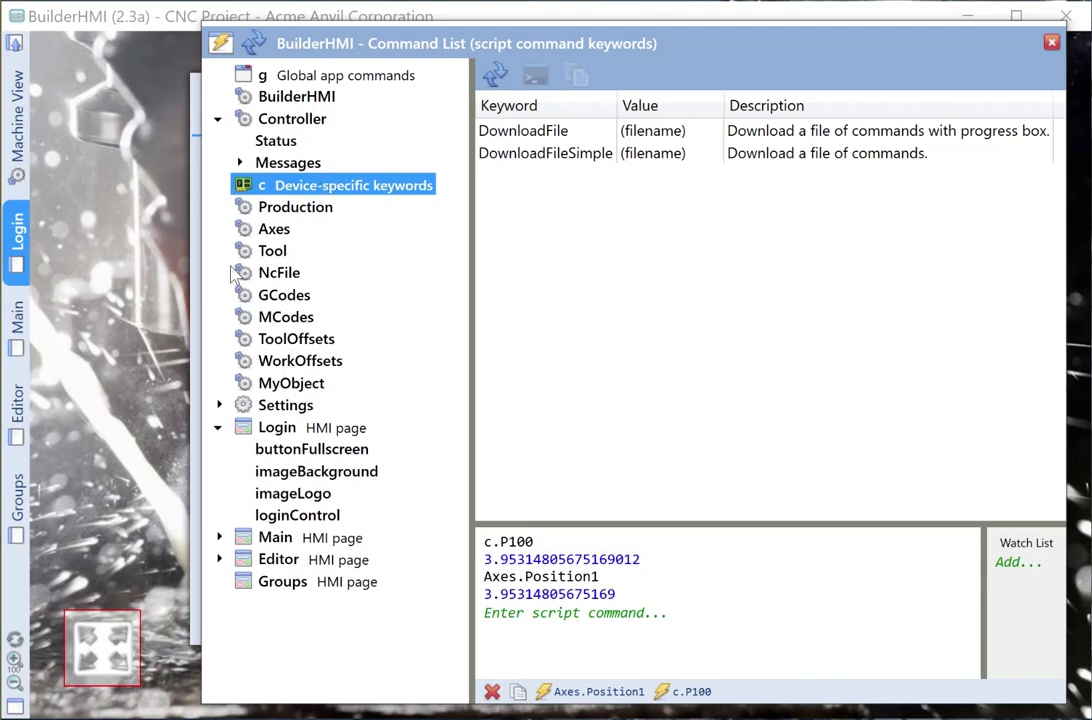
click(280, 295)
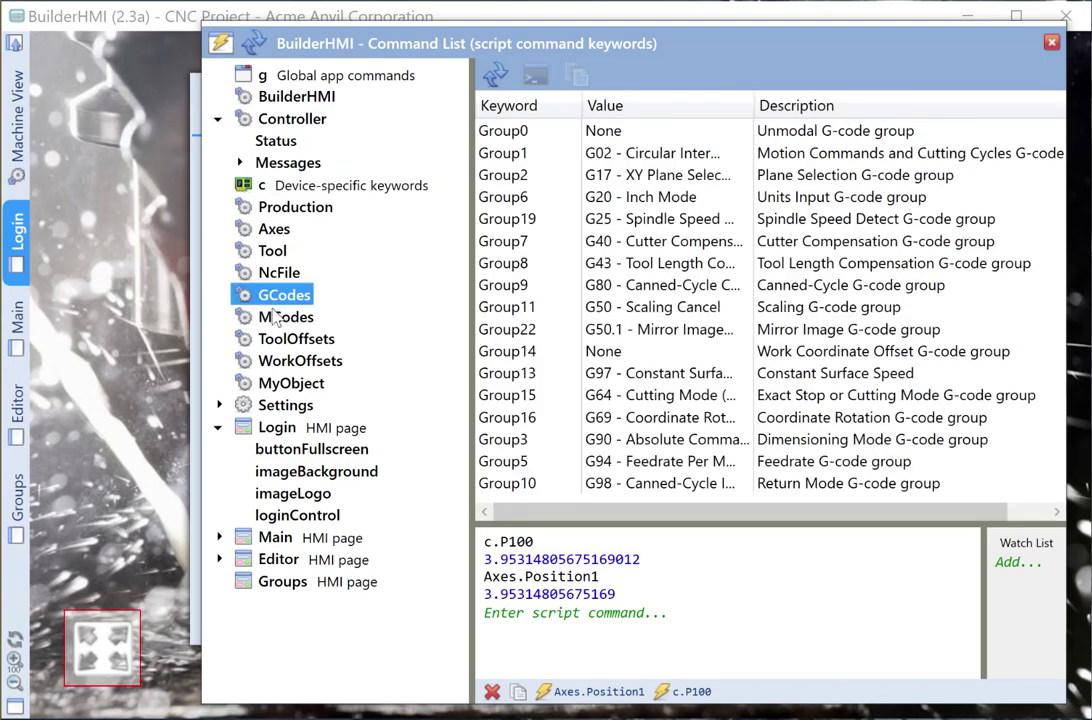
click(276, 317)
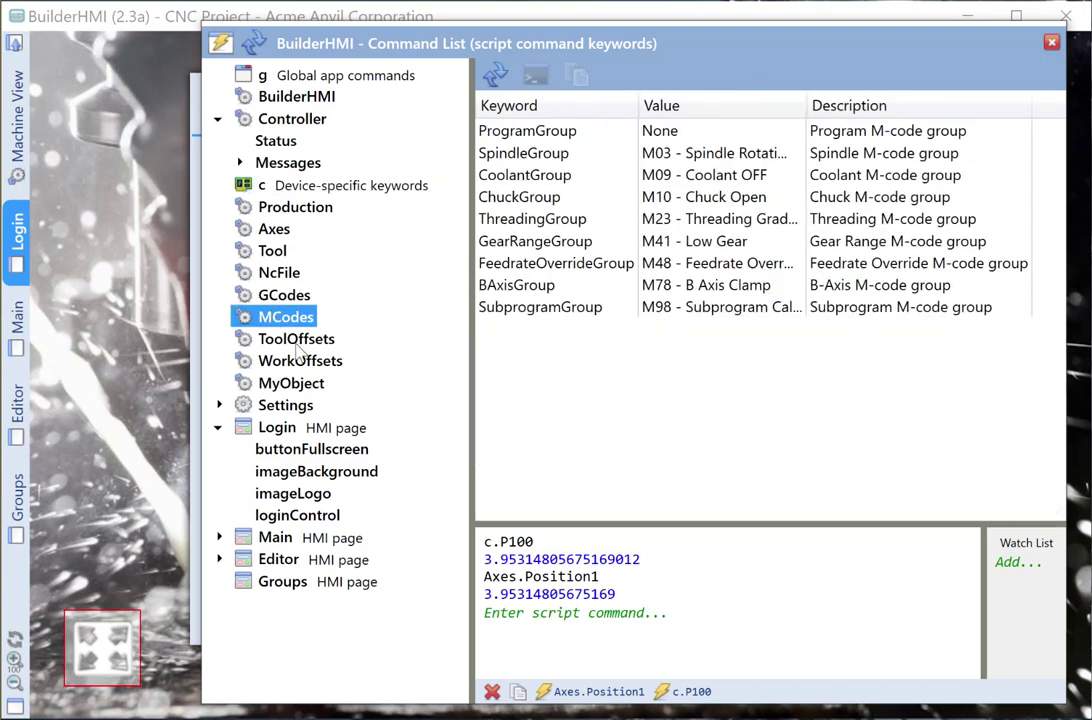
click(285, 405)
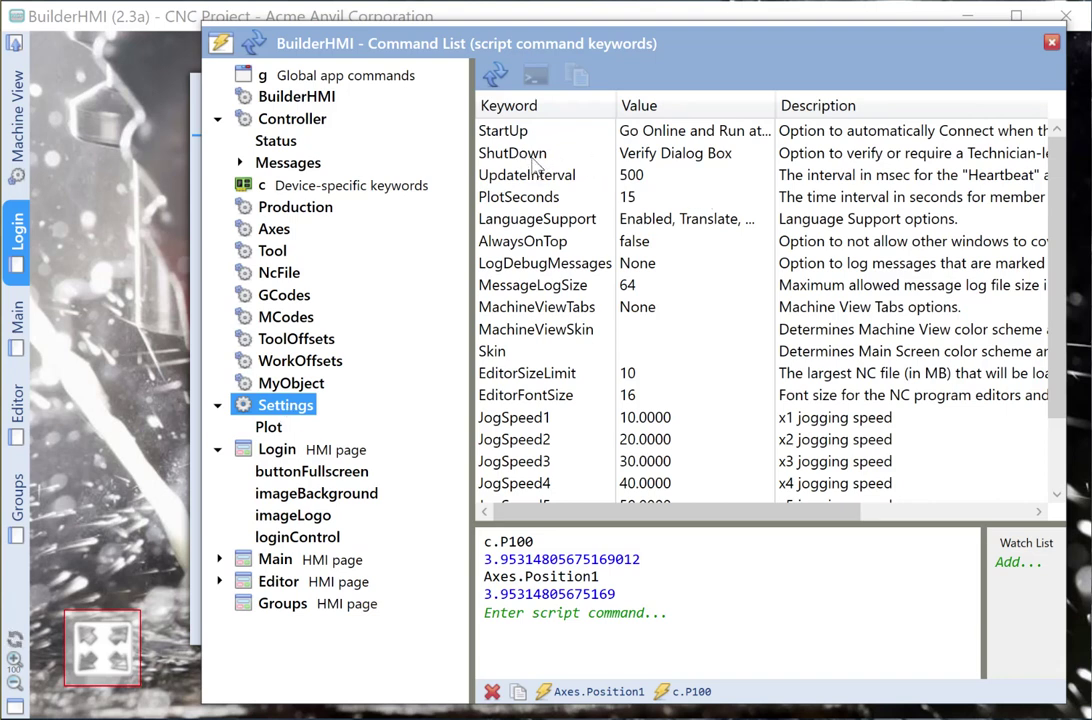
click(218, 405)
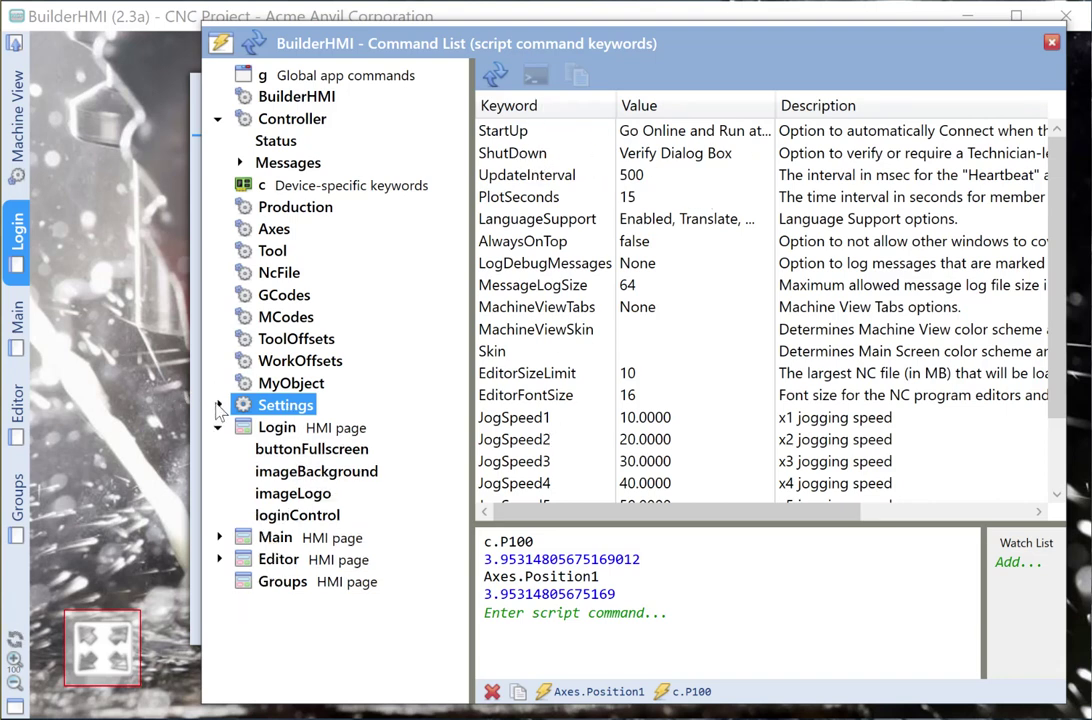
click(278, 427)
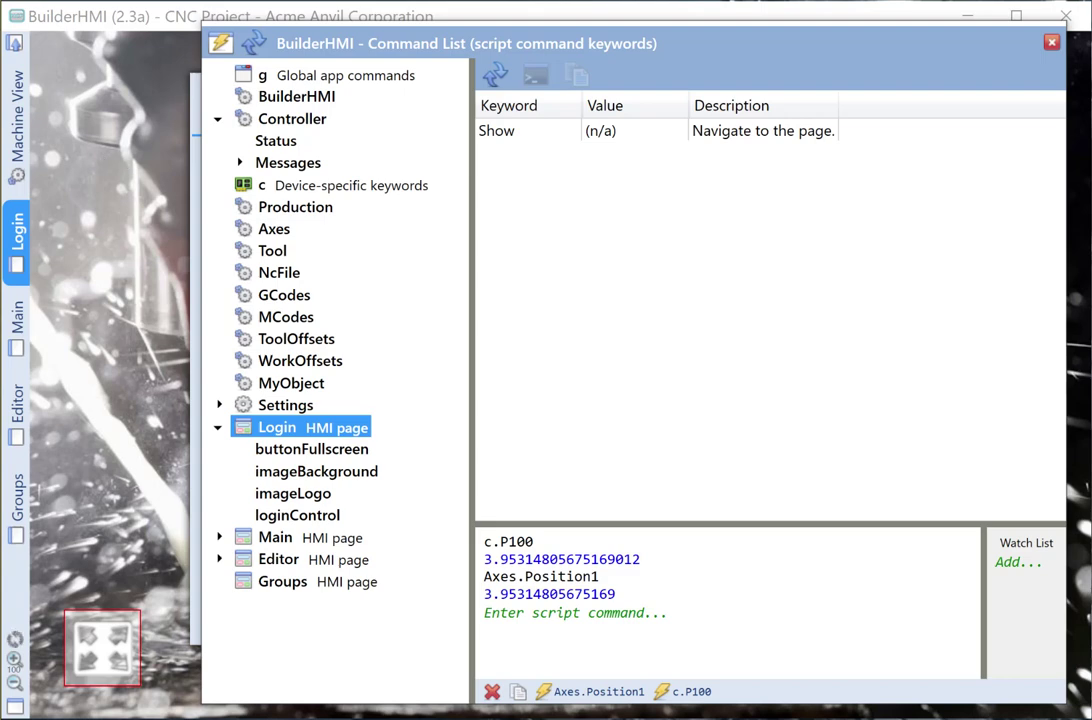
Close the command list, leave design mode and reopen the command list from the Main page
click(95, 18)
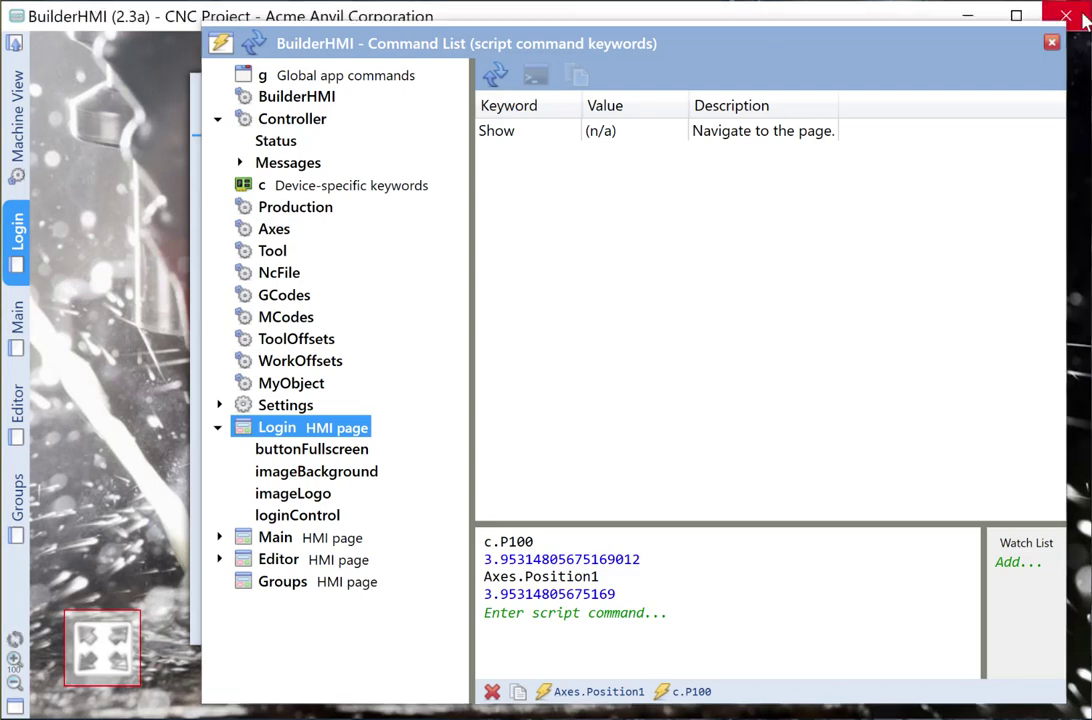
click(1050, 44)
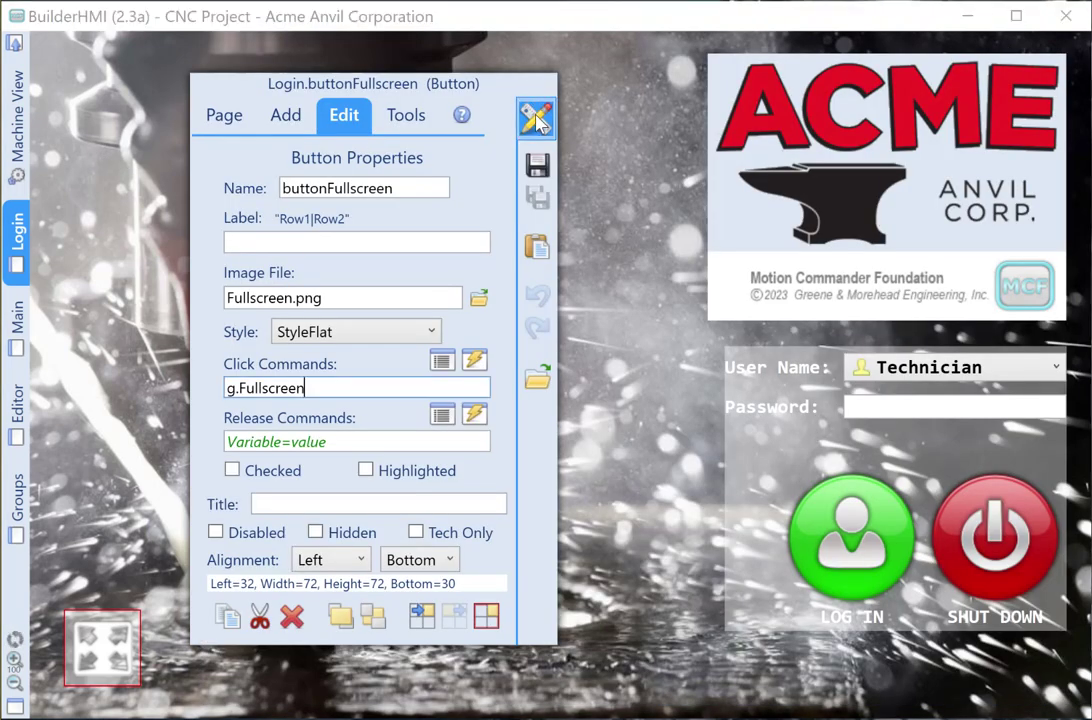
click(534, 115)
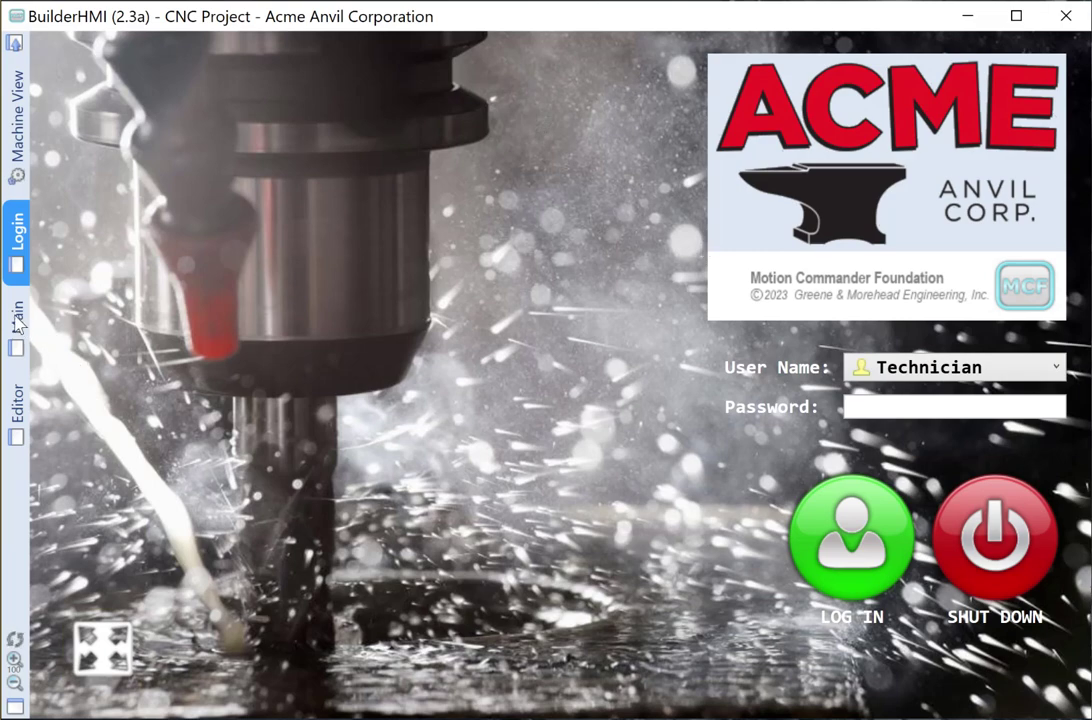
click(16, 320)
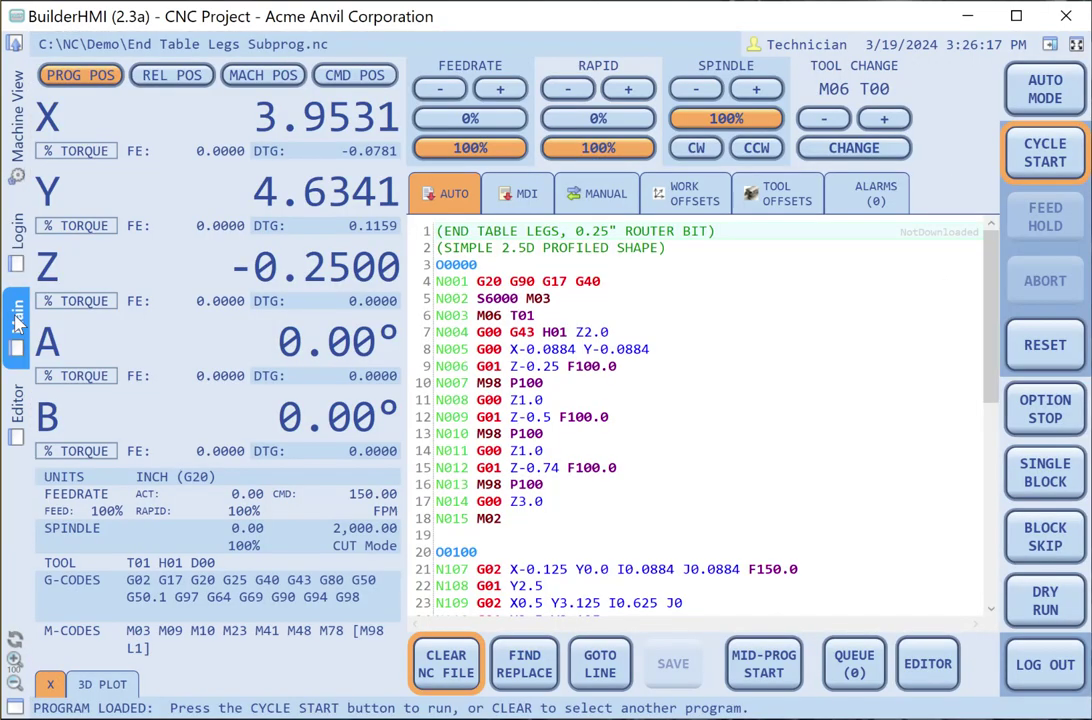
right_click(100, 118)
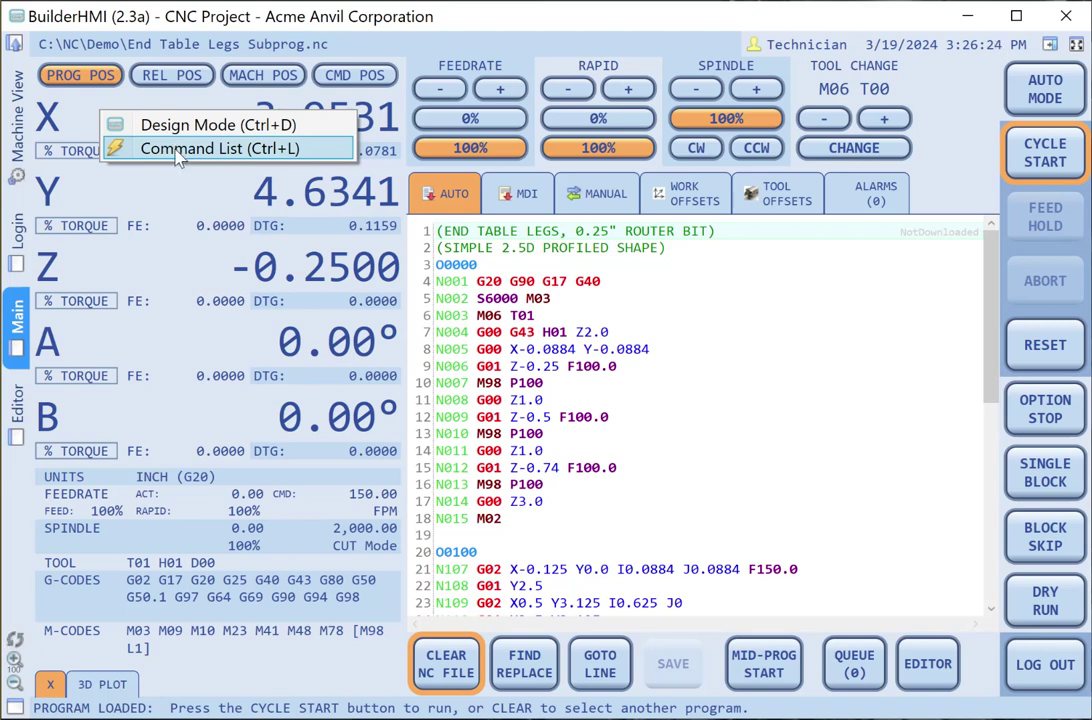
click(177, 149)
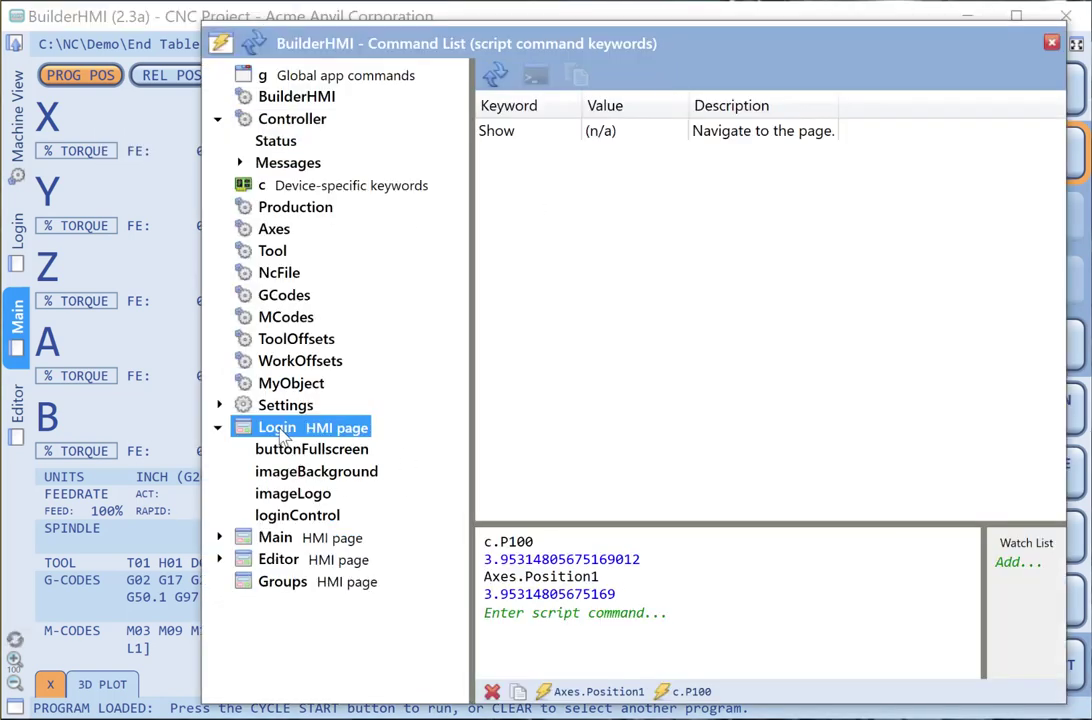
Insert the Login page's Show keyword into the script console and run Login.Show
click(511, 133)
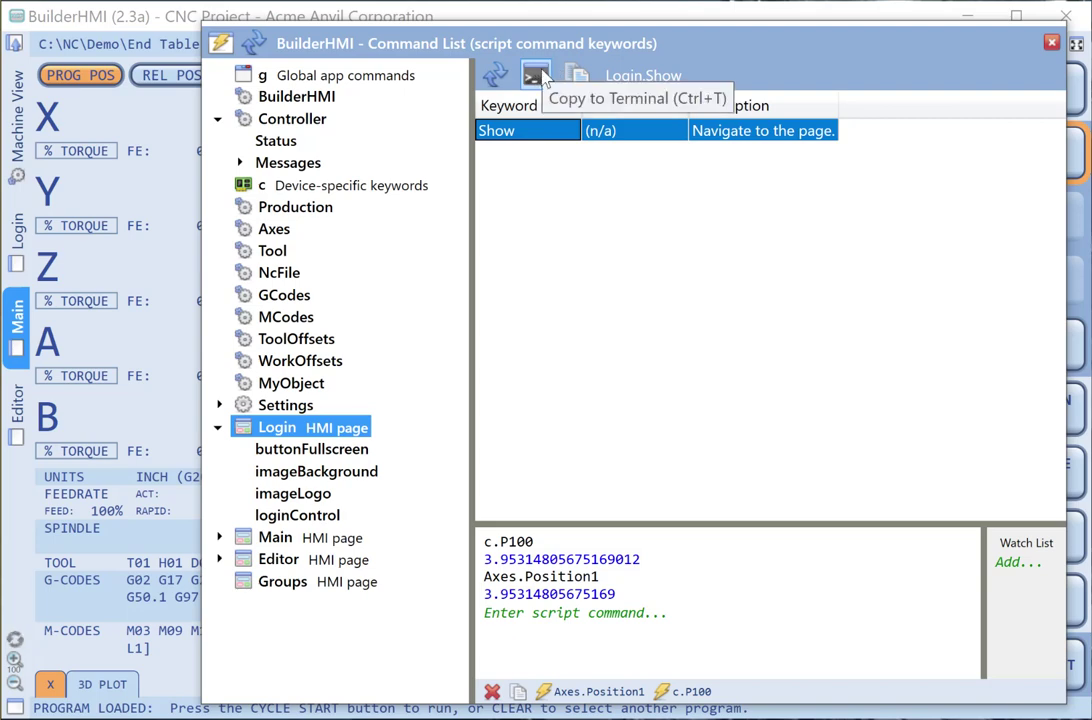
click(540, 74)
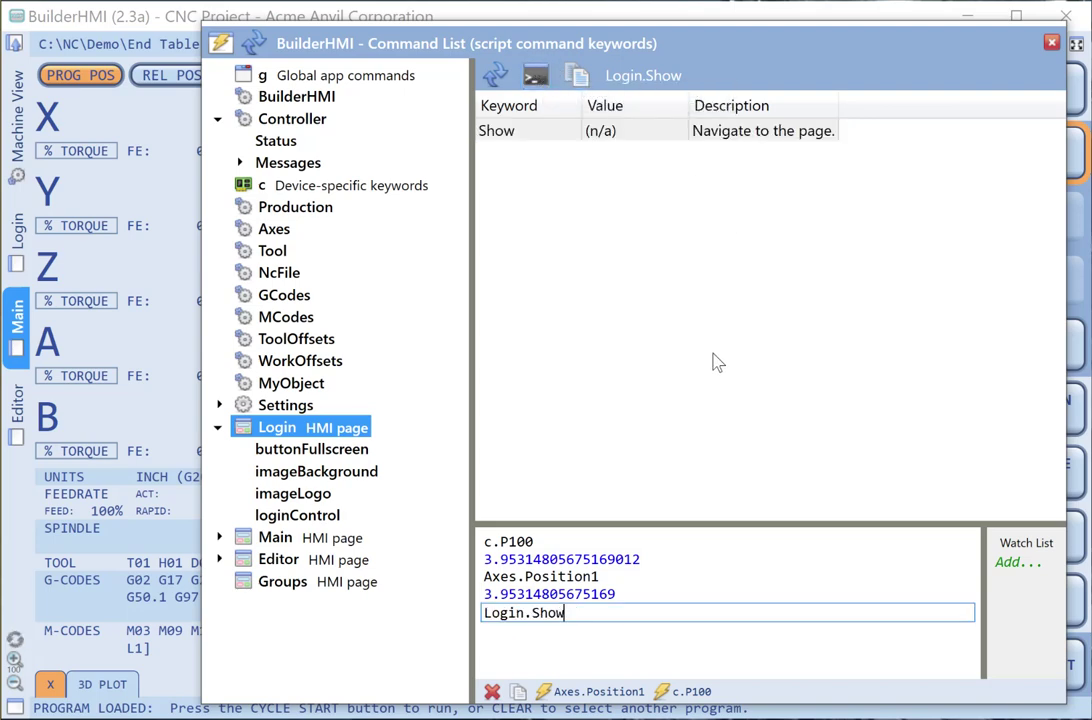
key(Return)
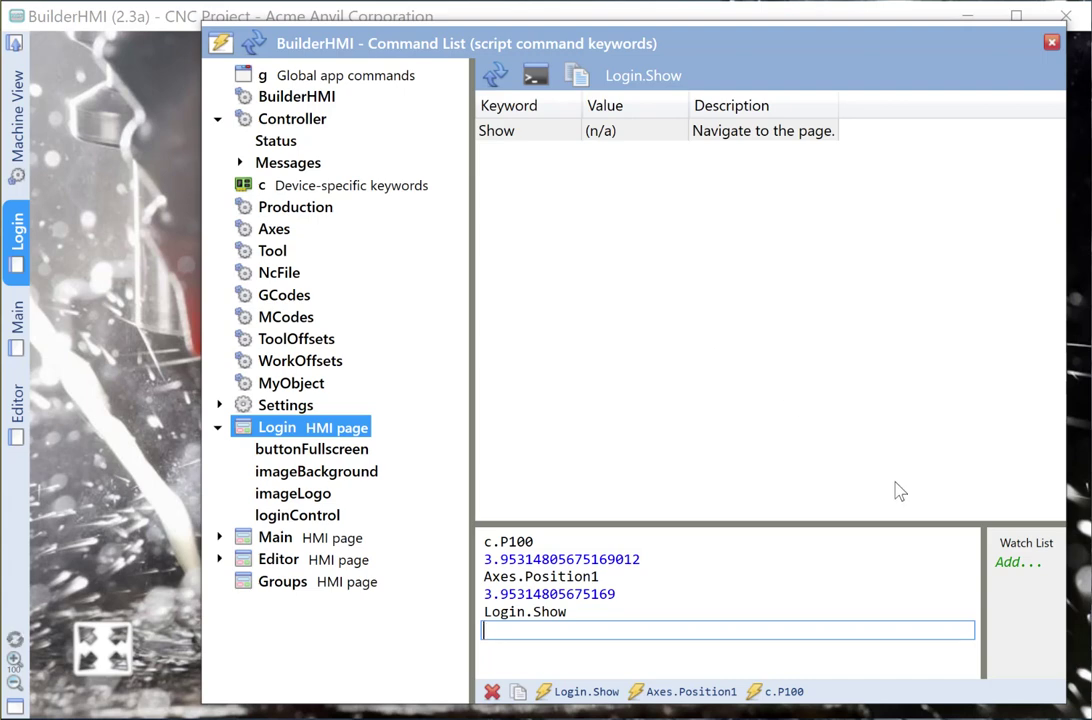
Clear the script console, then run the Login page's buttonFullscreen StyleKey command with the value ButtonStyleNormal
click(492, 691)
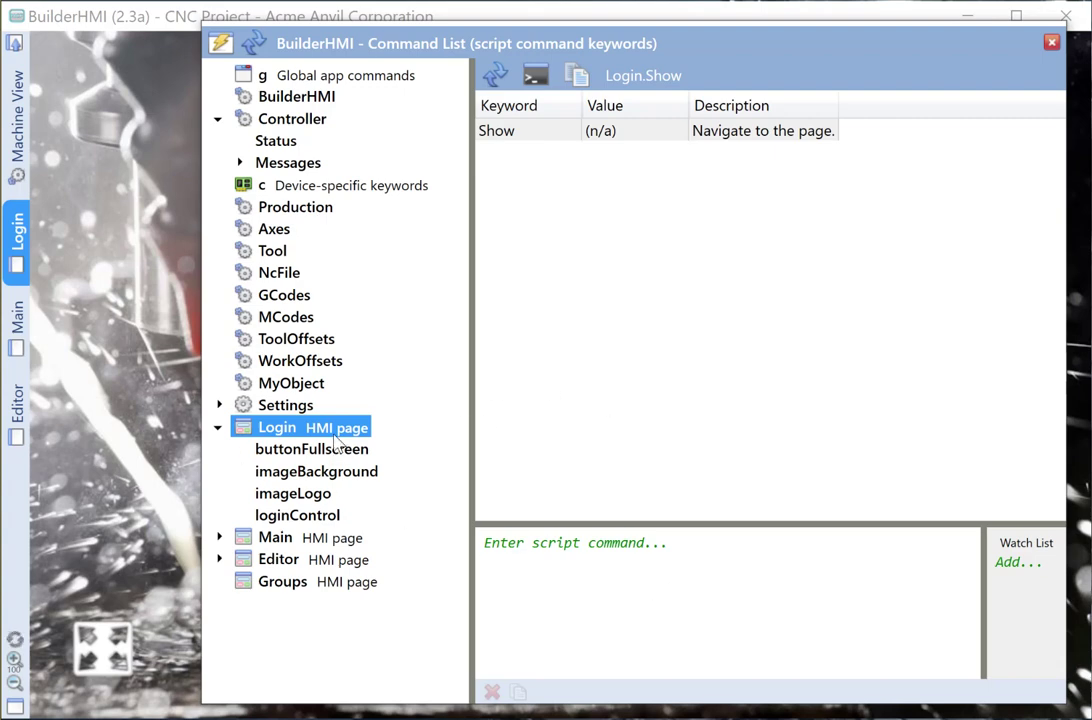
click(287, 449)
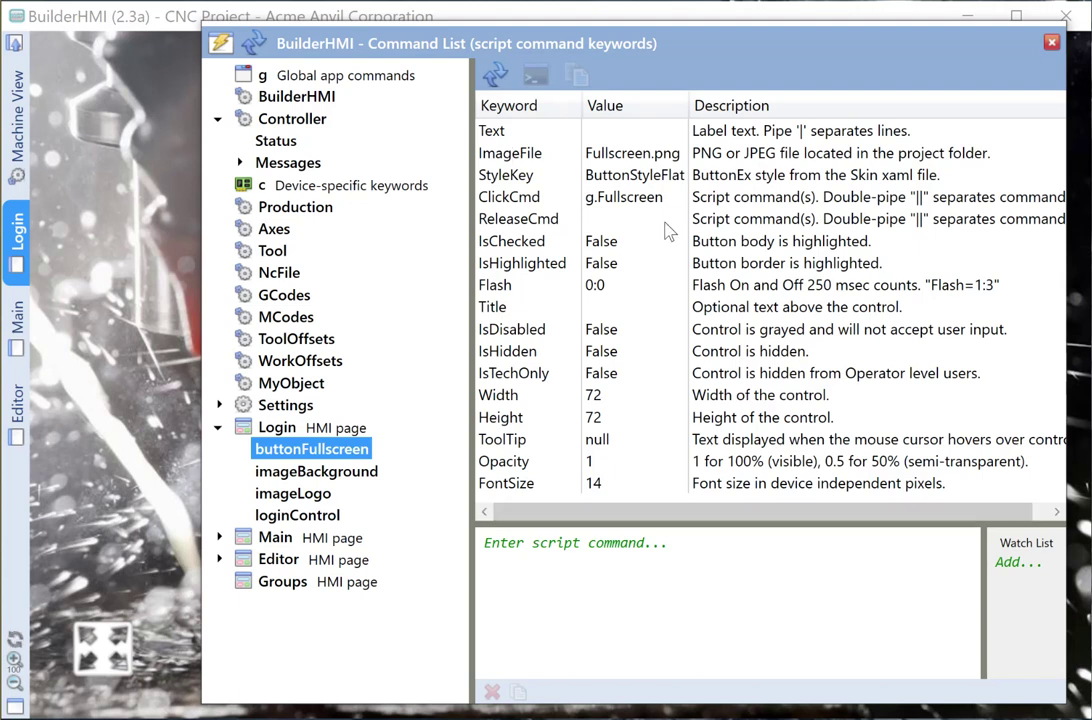
click(505, 174)
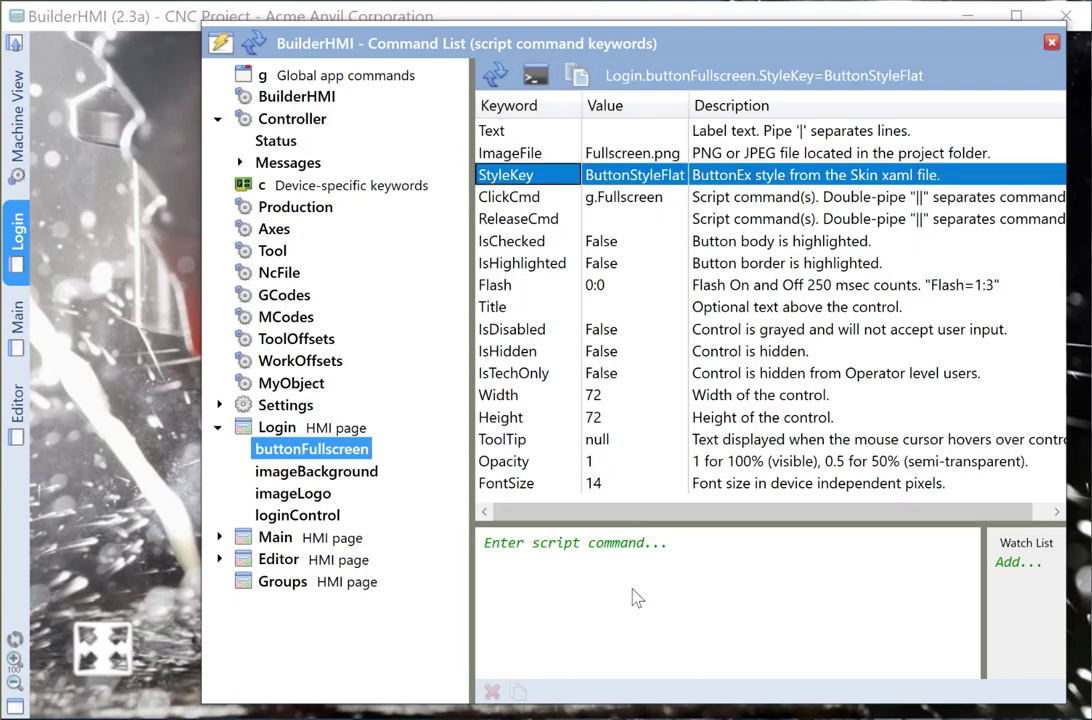
click(493, 76)
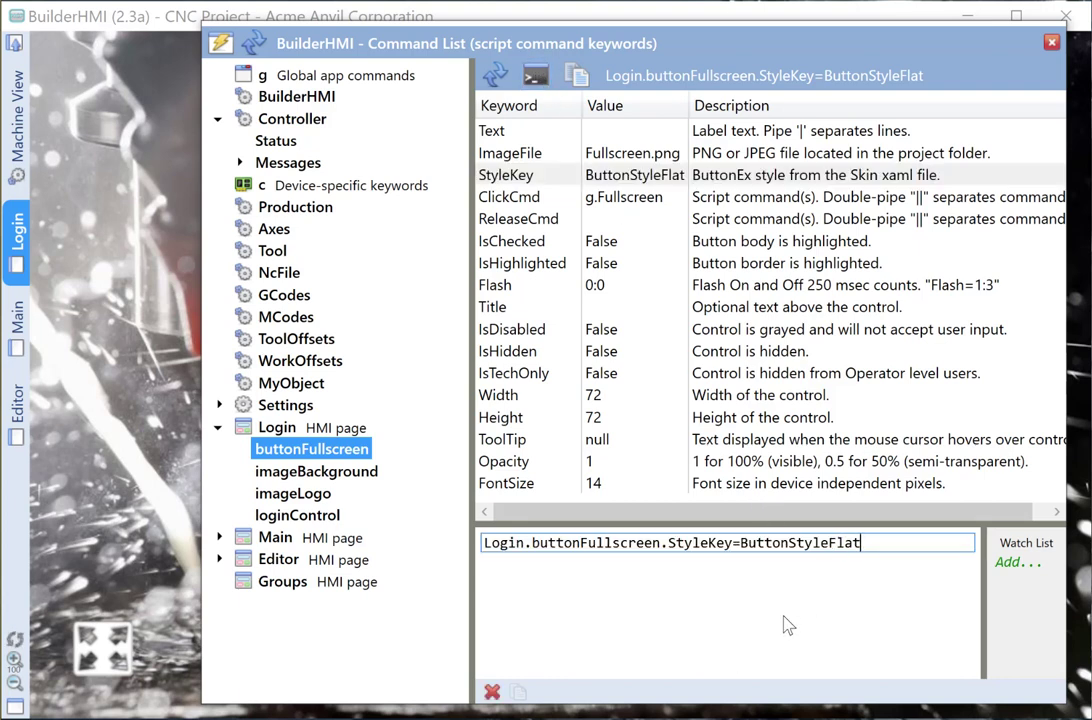
key(BackSpace)
key(BackSpace)
key(BackSpace)
key(BackSpace)
text(Normal)
key(Return)
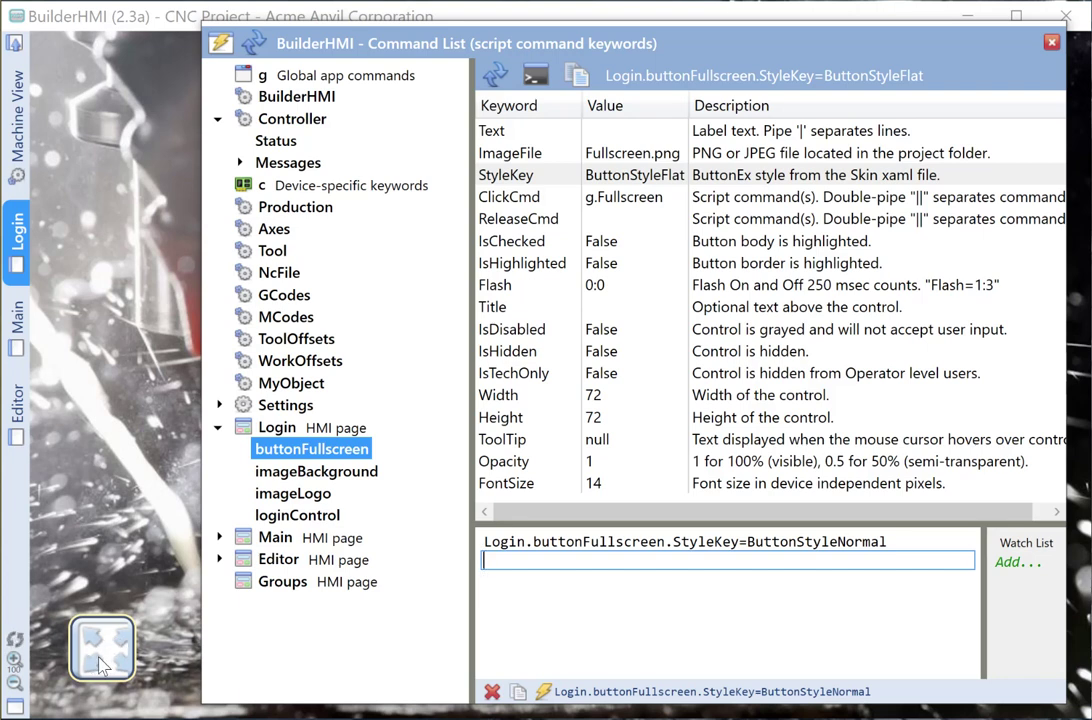
Insert buttonFullscreen's ImageFile keyword into the script console, change its value to smile.png and run it
click(509, 155)
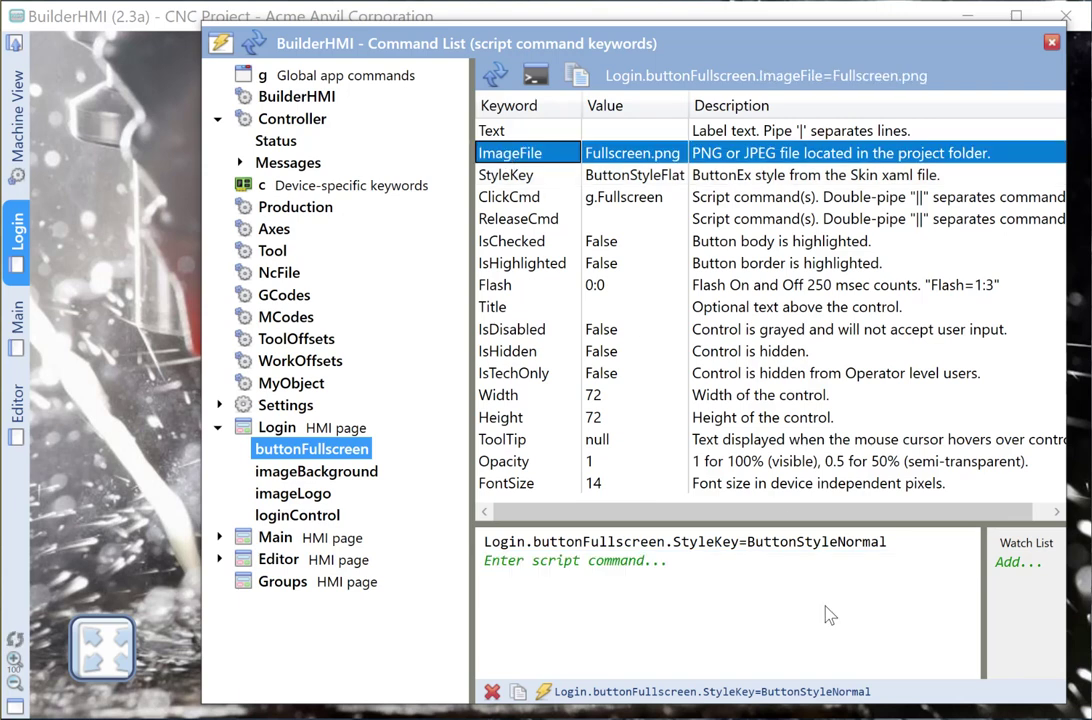
click(545, 78)
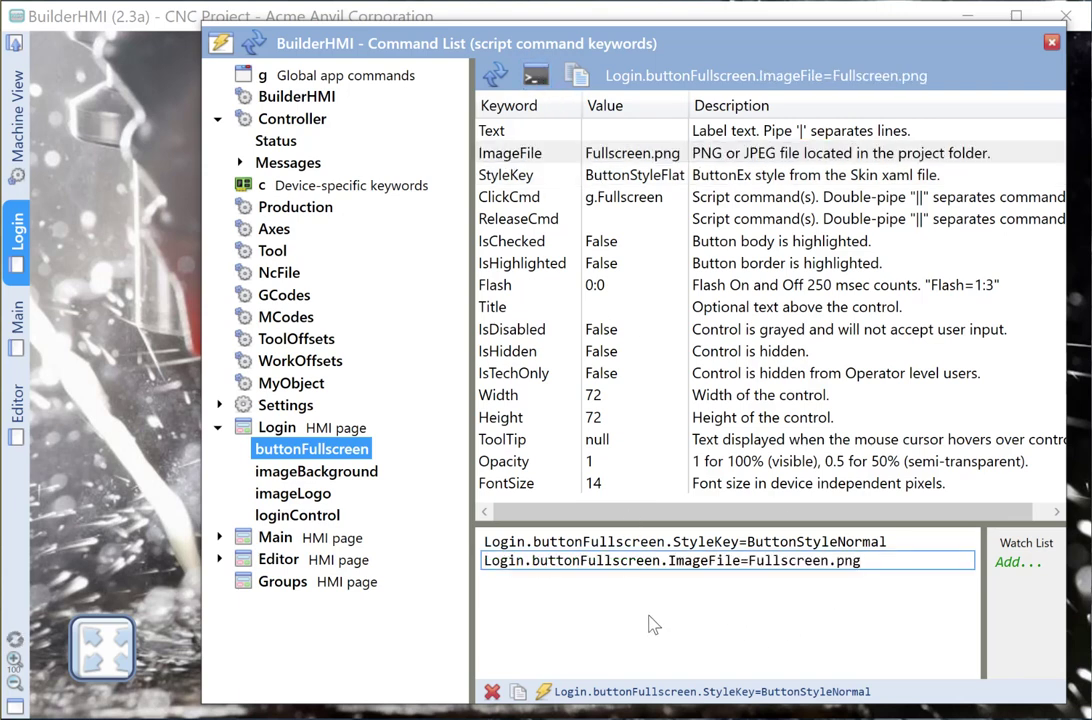
key(Left)
key(Left)
key(Left)
key(BackSpace)
key(BackSpace)
key(BackSpace)
key(BackSpace)
key(BackSpace)
key(BackSpace)
key(BackSpace)
key(BackSpace)
key(BackSpace)
key(BackSpace)
text(smi)
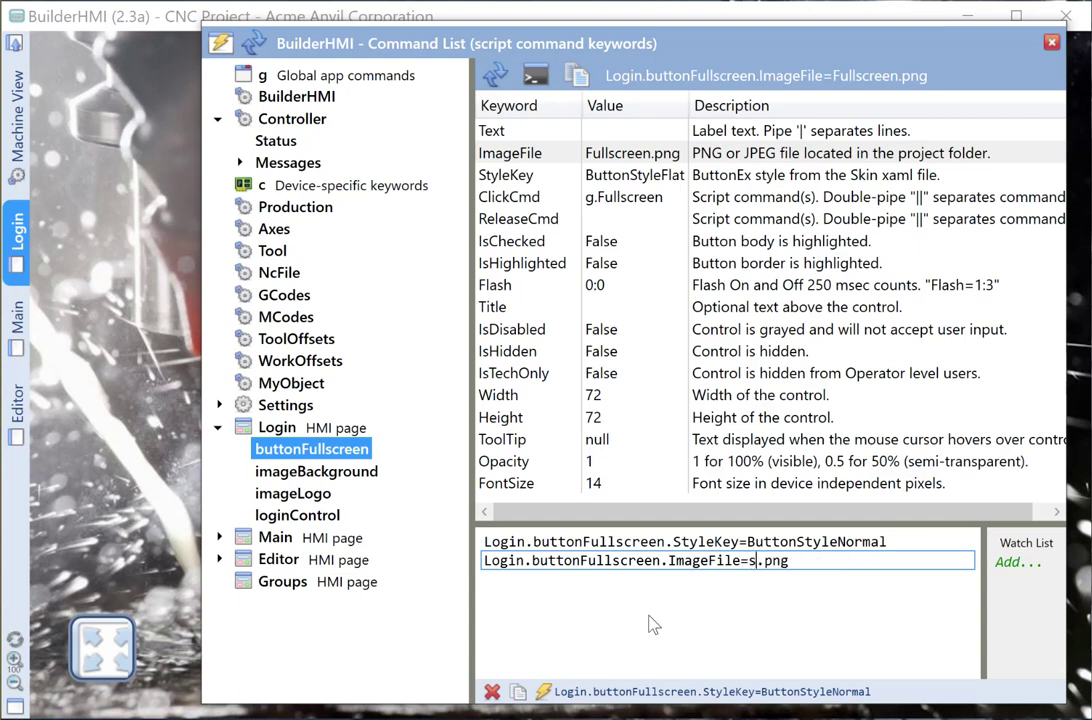
text(le)
key(Return)
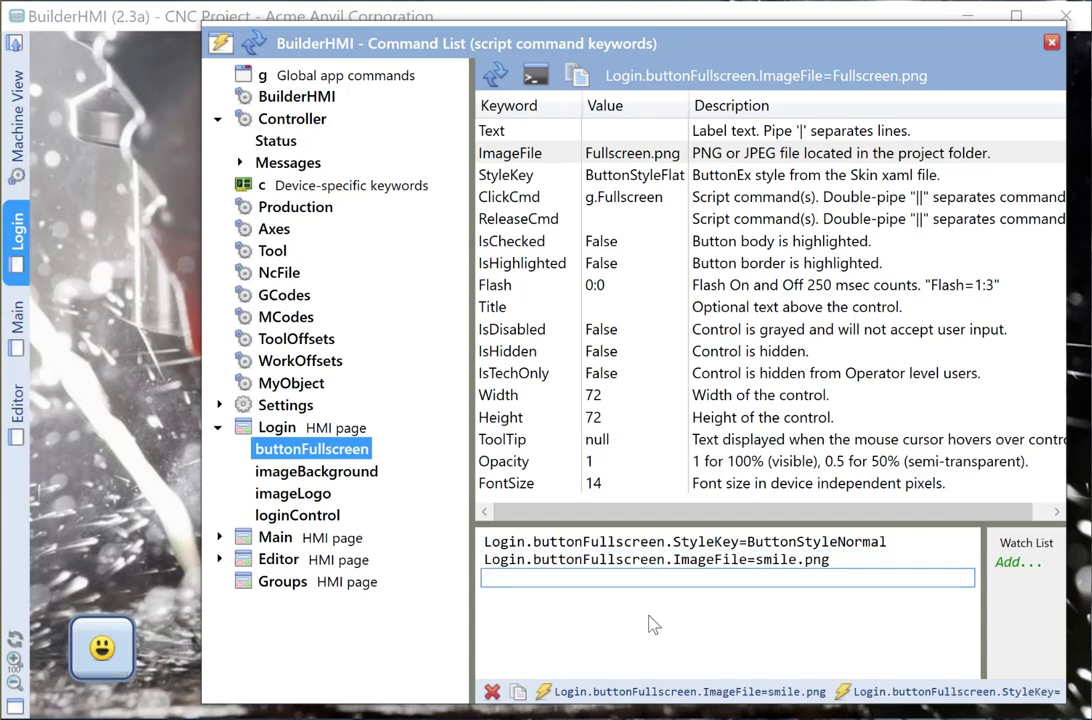
Insert buttonFullscreen's Text keyword into the script console and run it with the label text close
click(495, 131)
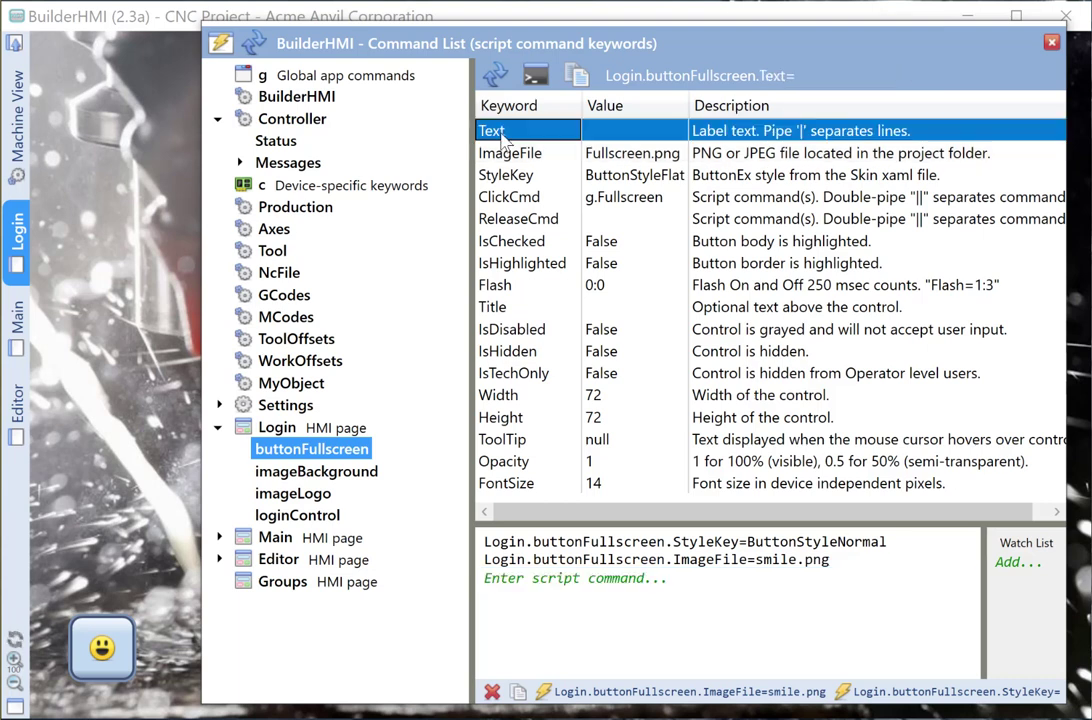
click(536, 76)
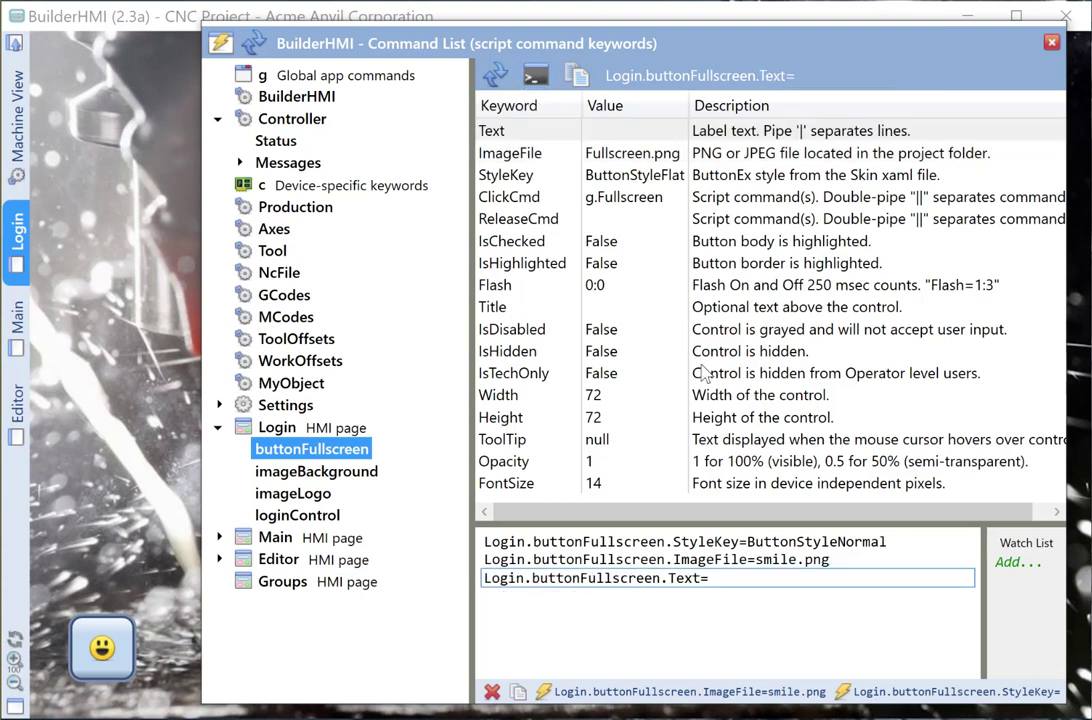
text(close)
key(Return)
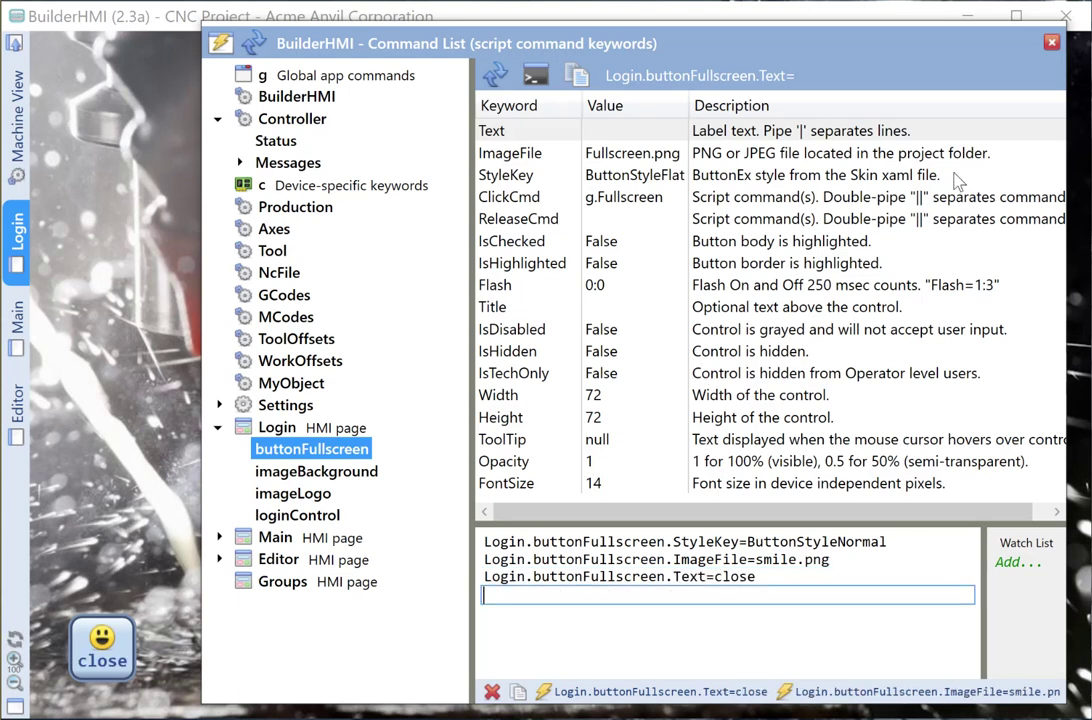
Insert buttonFullscreen's ClickCmd keyword into the script console, change its value to g.Close and run it
click(512, 198)
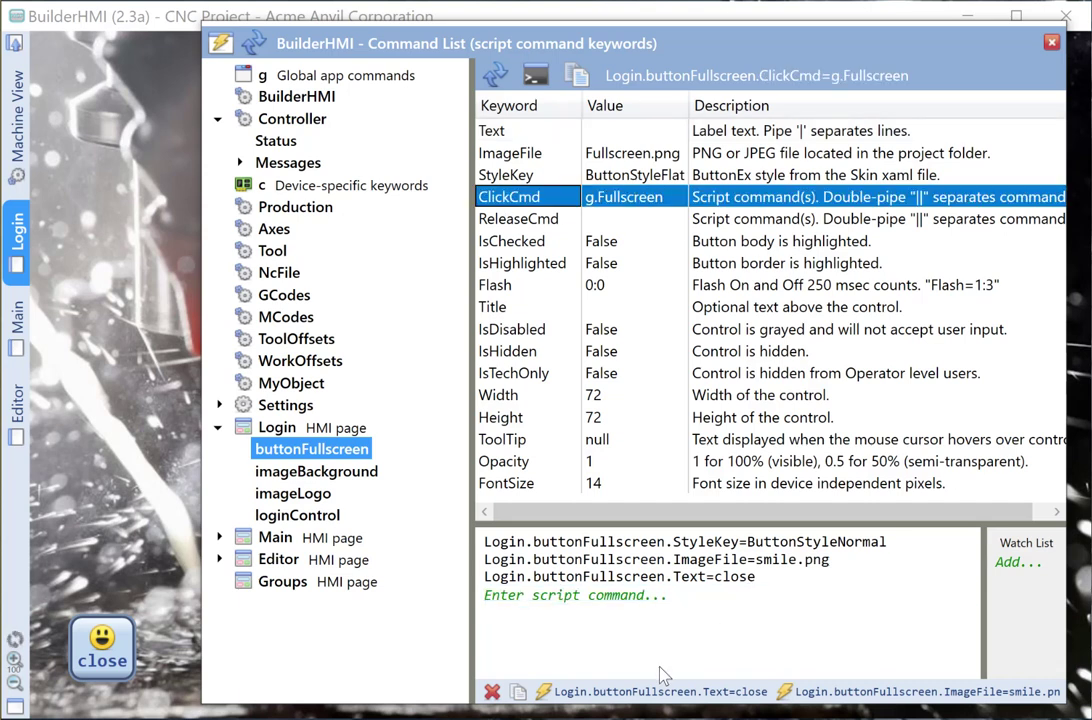
click(535, 75)
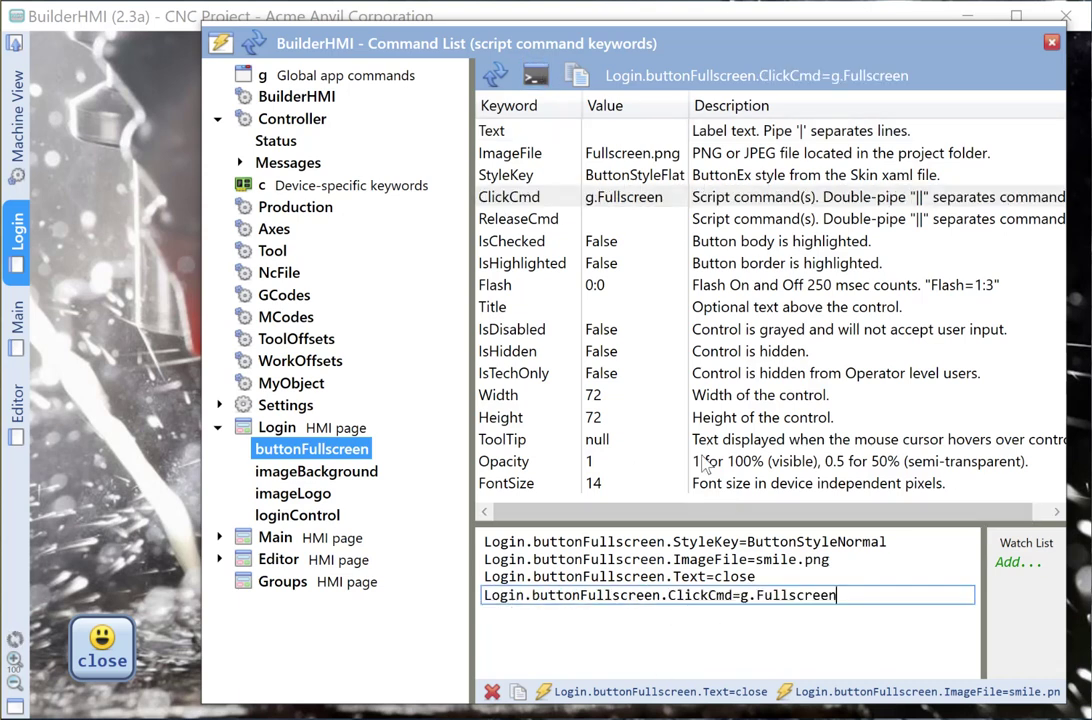
key(BackSpace)
key(BackSpace)
key(BackSpace)
key(BackSpace)
key(BackSpace)
key(BackSpace)
key(BackSpace)
key(BackSpace)
key(BackSpace)
text(Close)
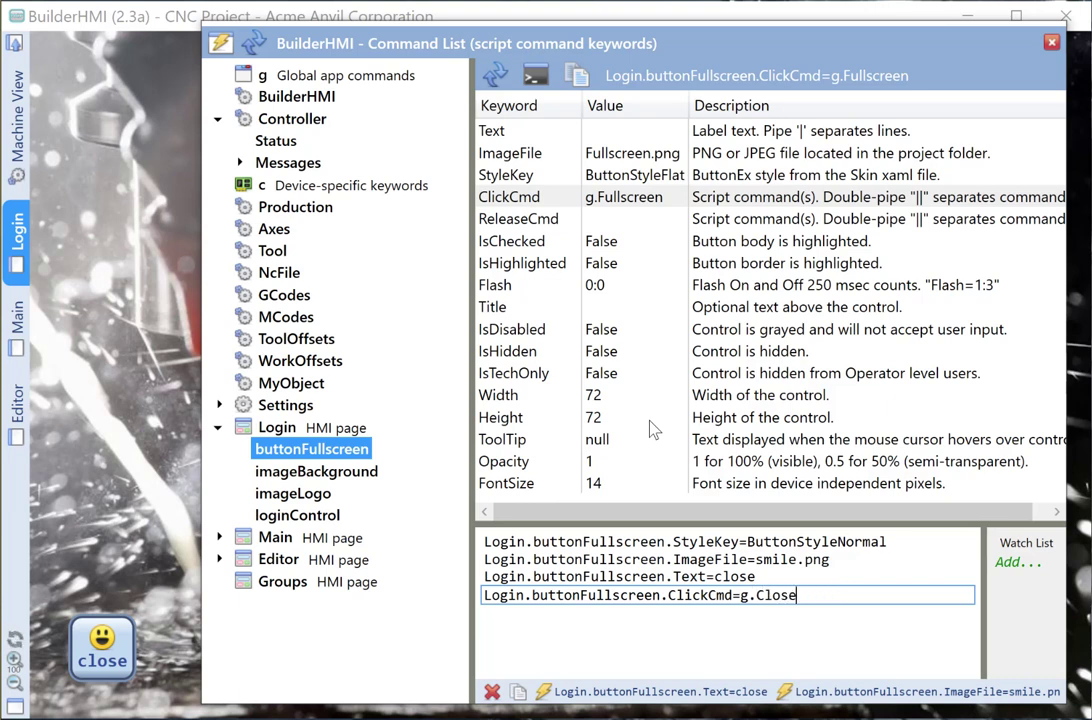
key(Return)
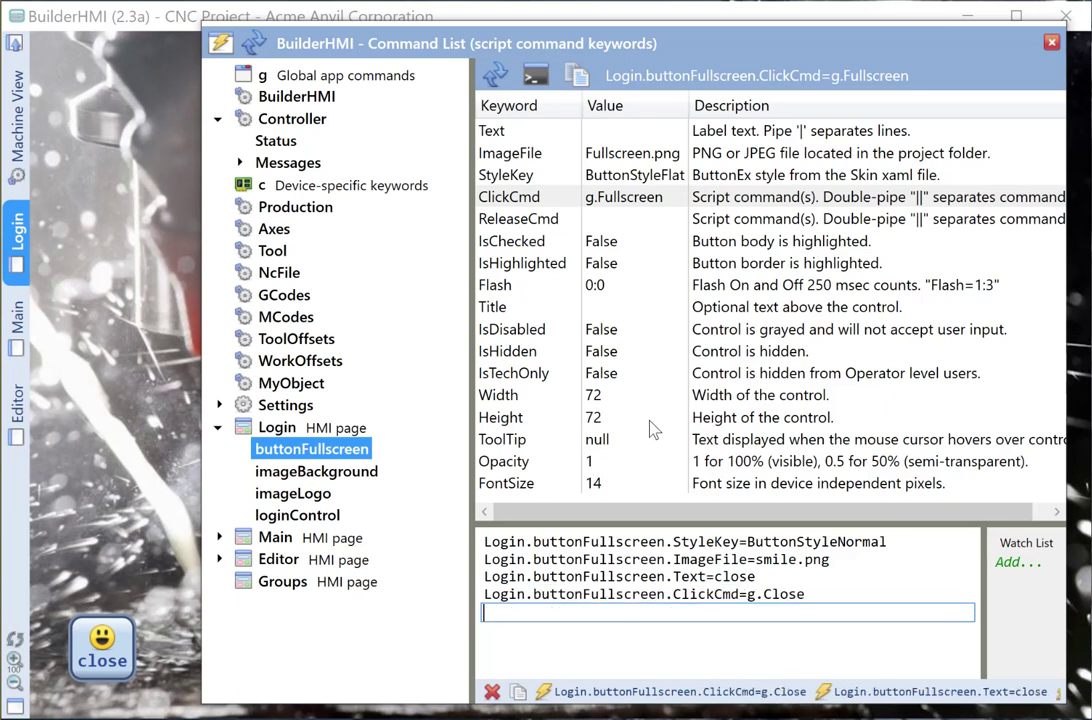
Close the command list and test the smiley close button on the Login page twice, declining to close the application each time
click(1051, 43)
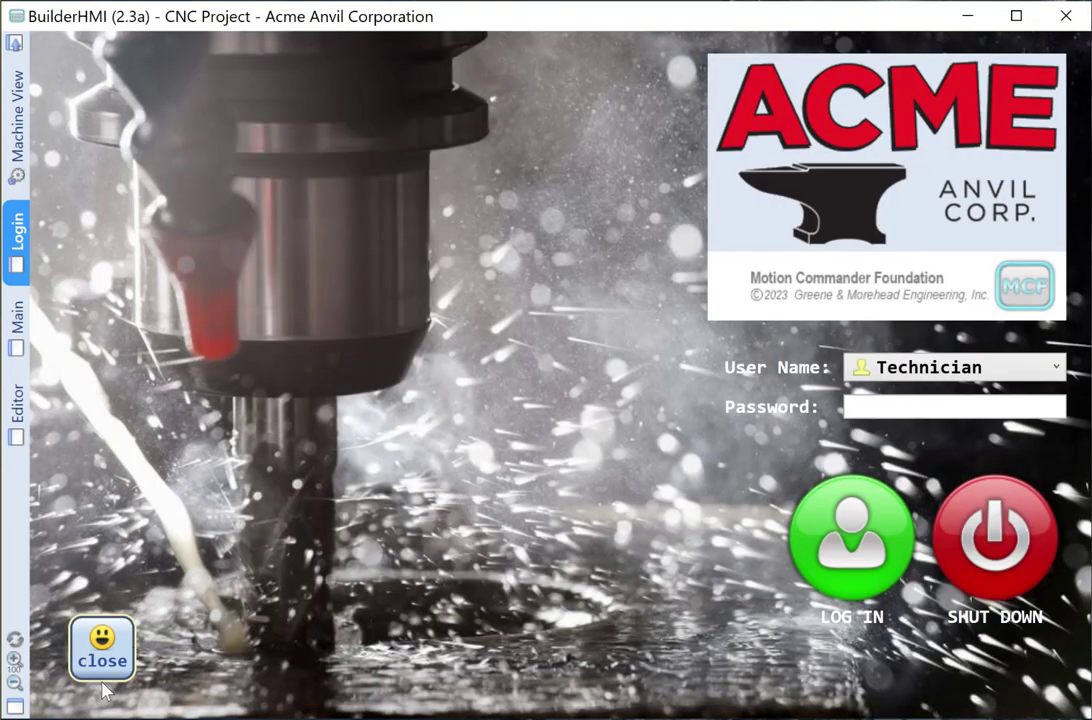
click(95, 648)
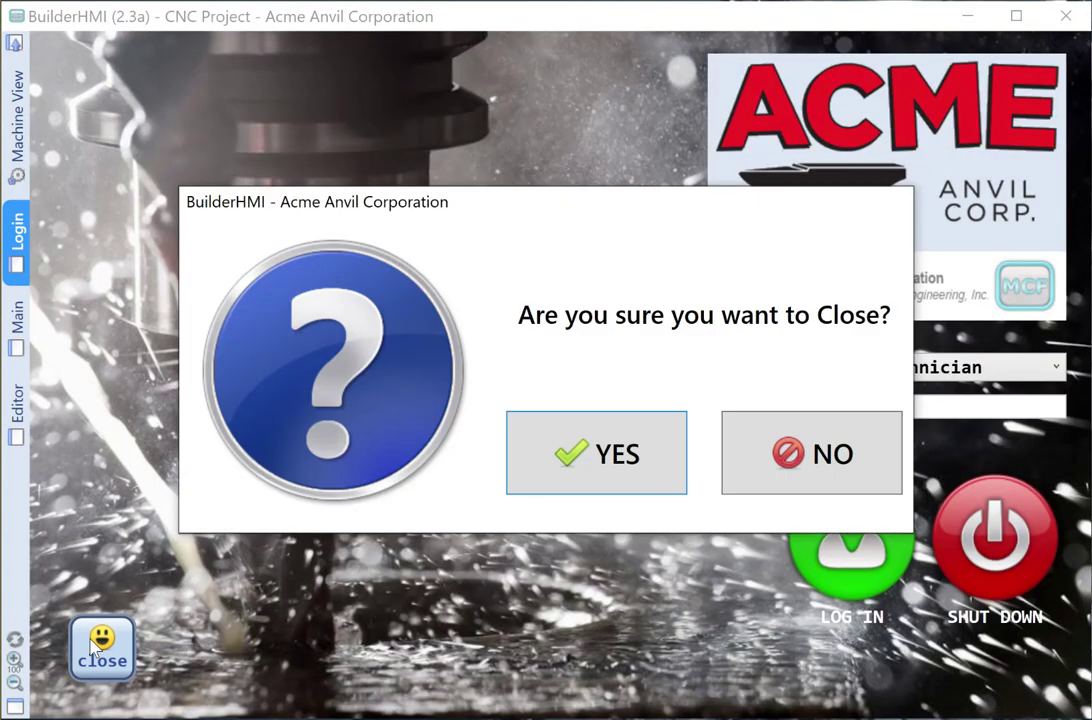
click(836, 452)
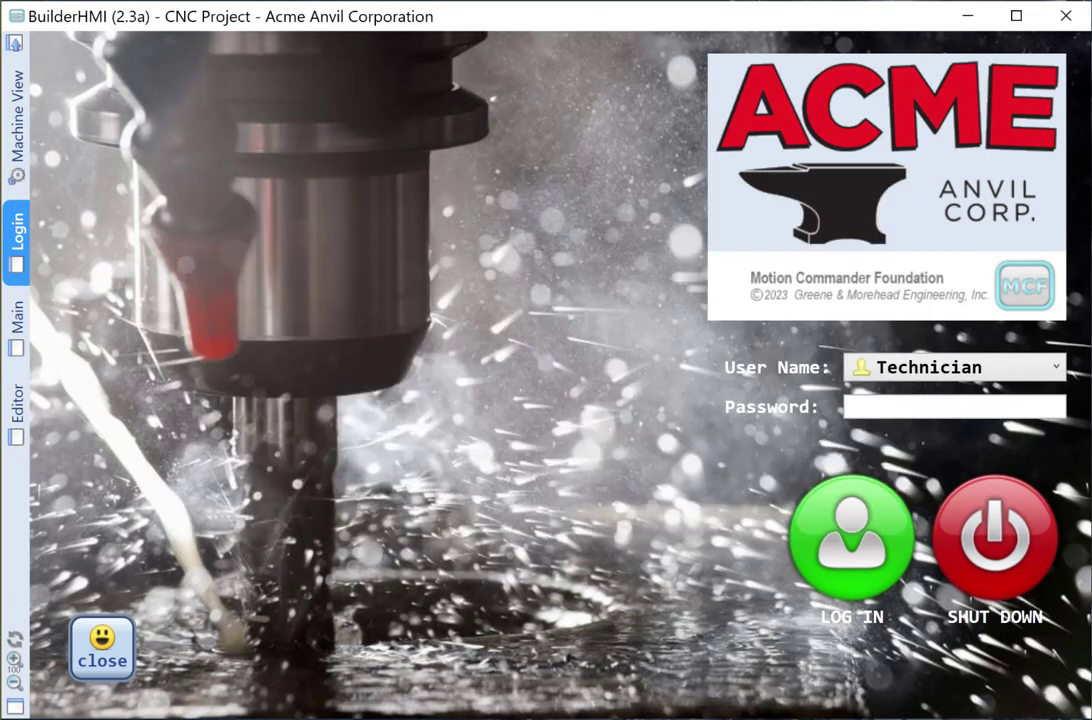
click(100, 654)
click(762, 474)
Reopen the command list and examine buttonFullscreen's IsDisabled, Text, StyleKey and ClickCmd keywords and MyObject's MyMember keyword
right_click(186, 79)
click(252, 112)
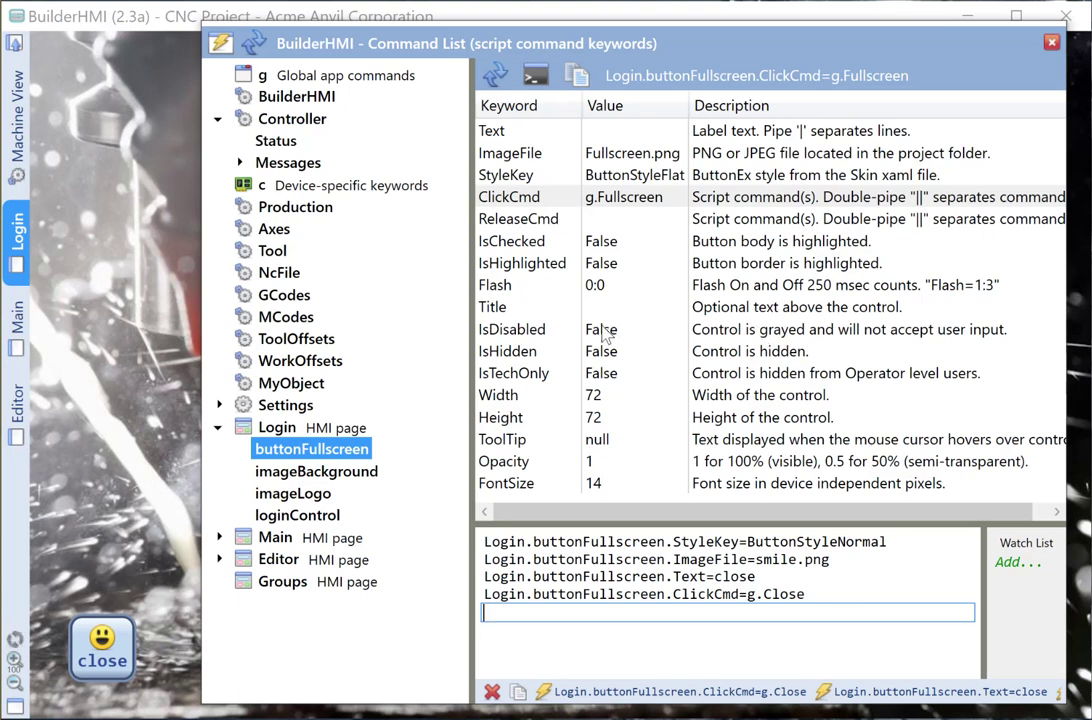
click(520, 333)
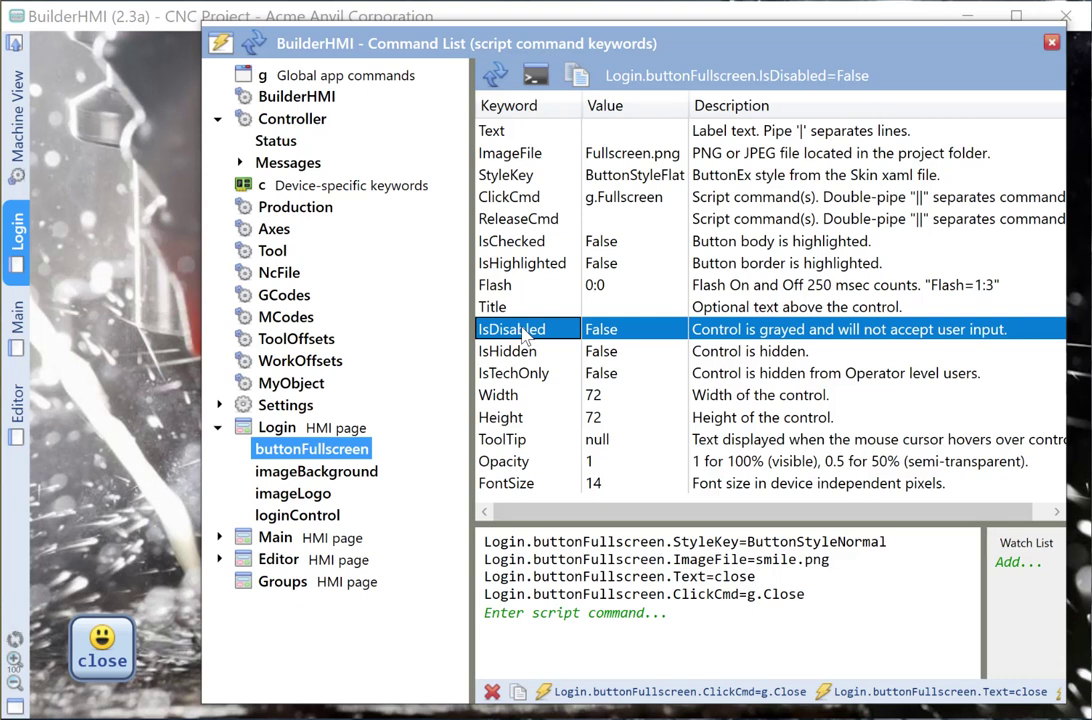
click(513, 135)
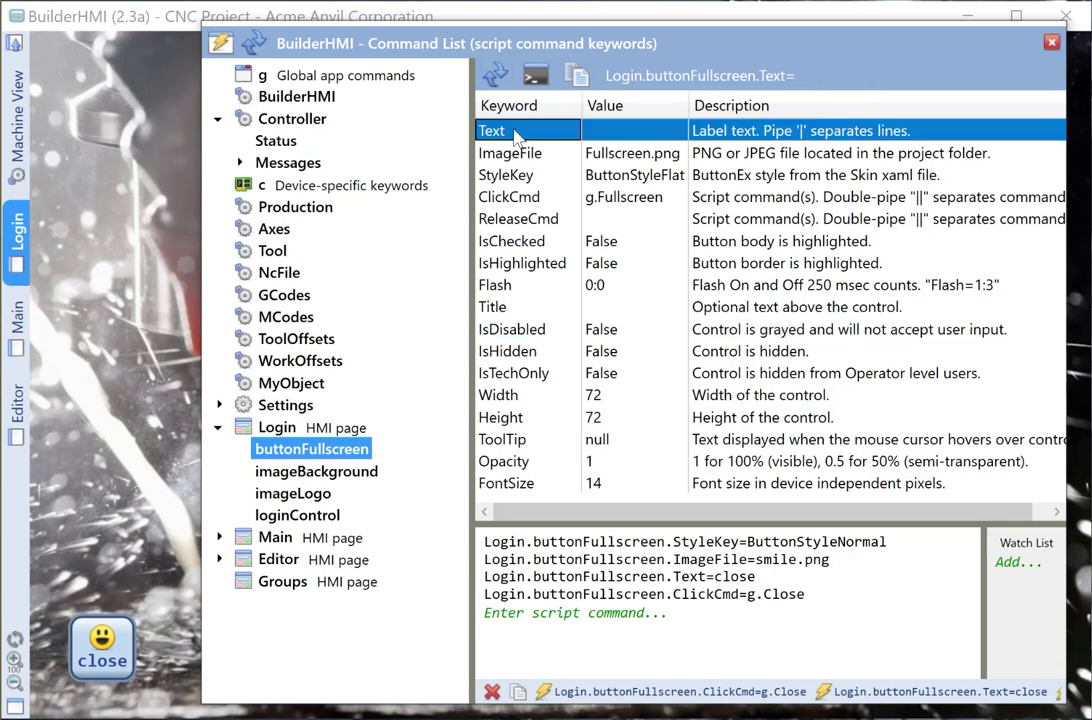
click(508, 176)
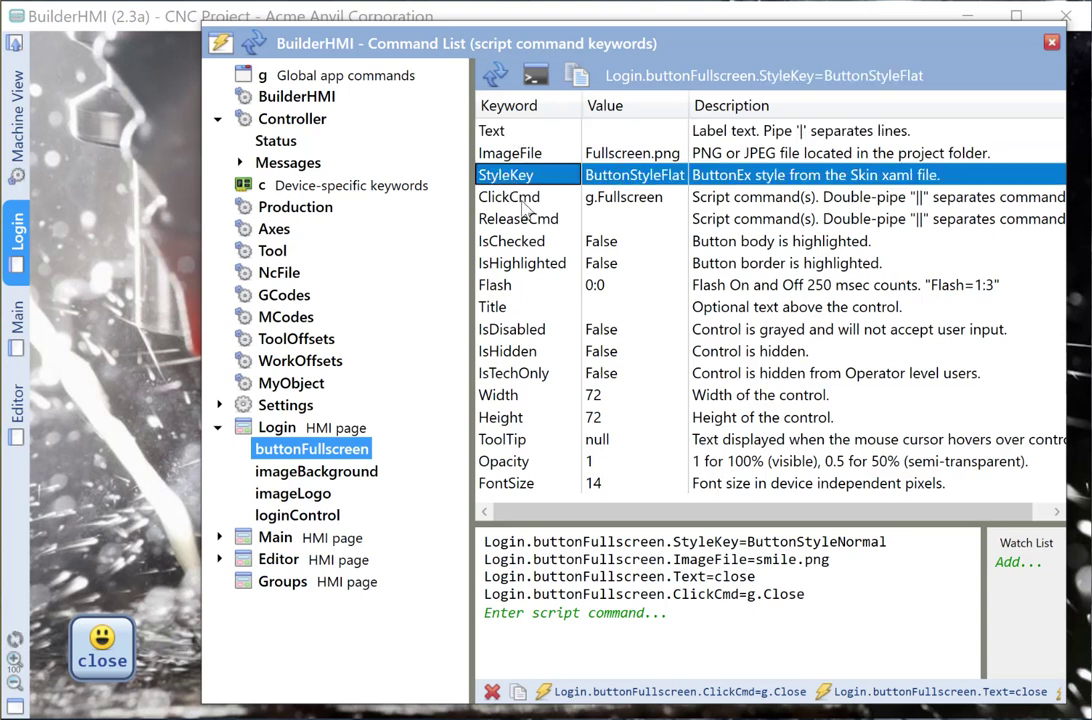
click(510, 199)
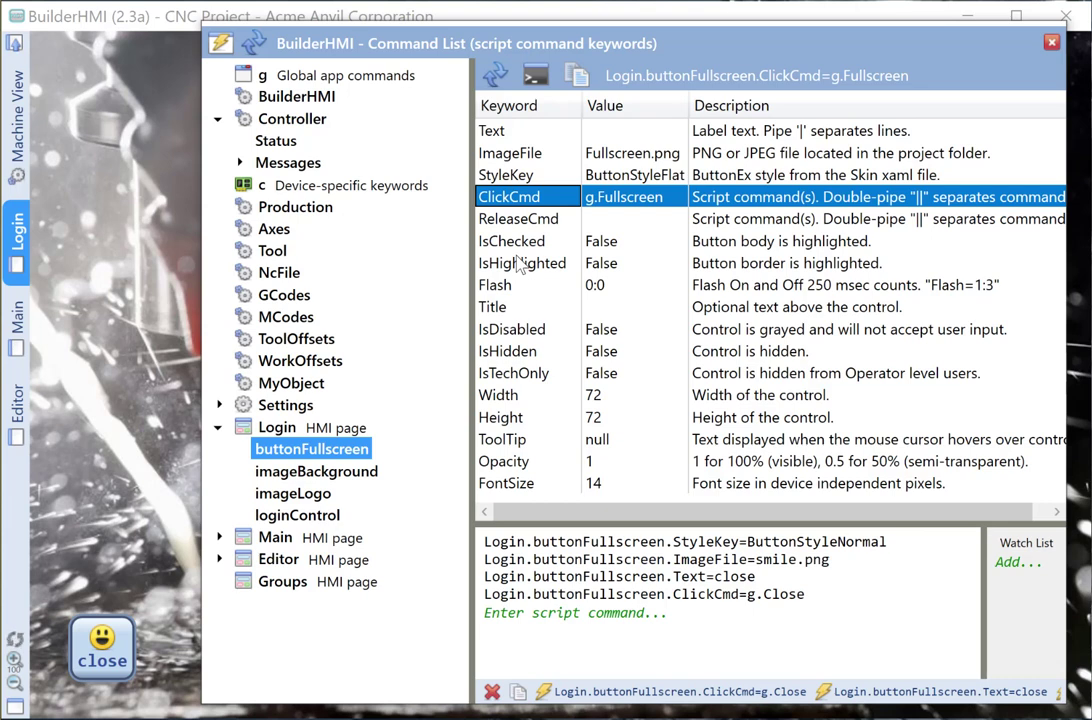
click(292, 384)
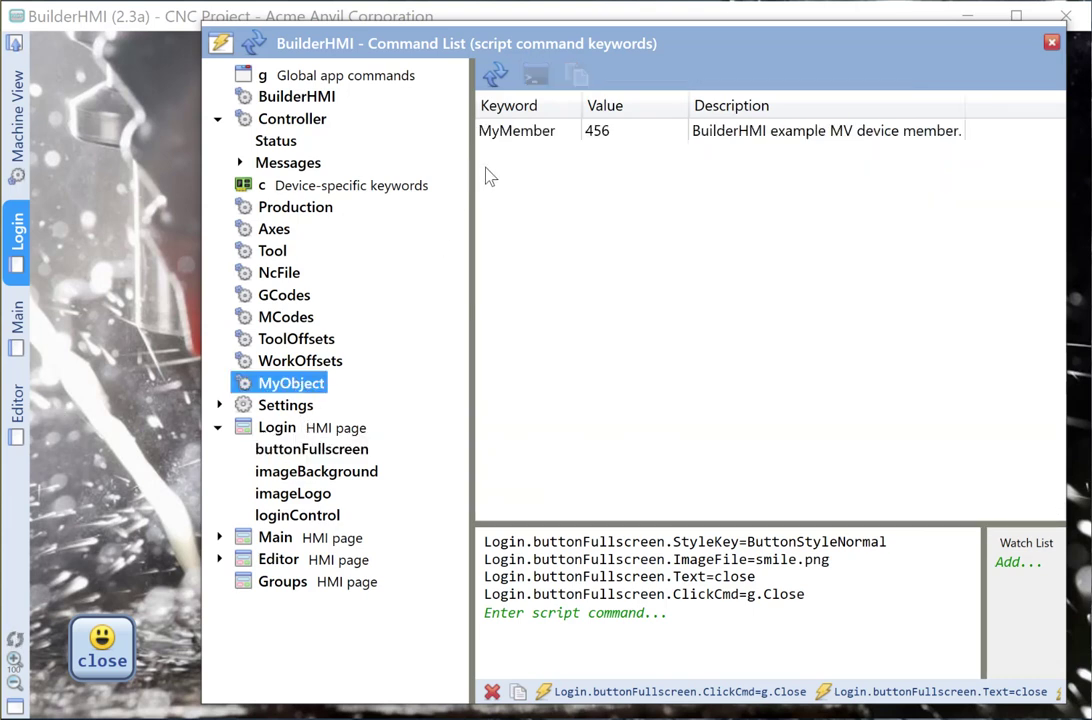
click(516, 132)
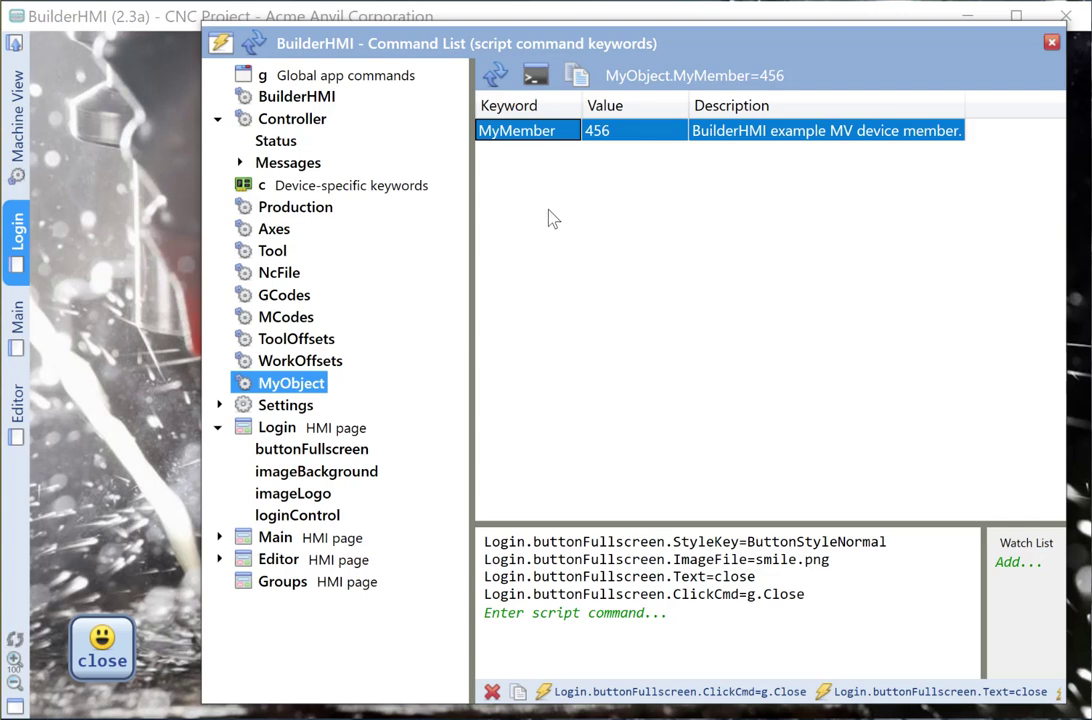